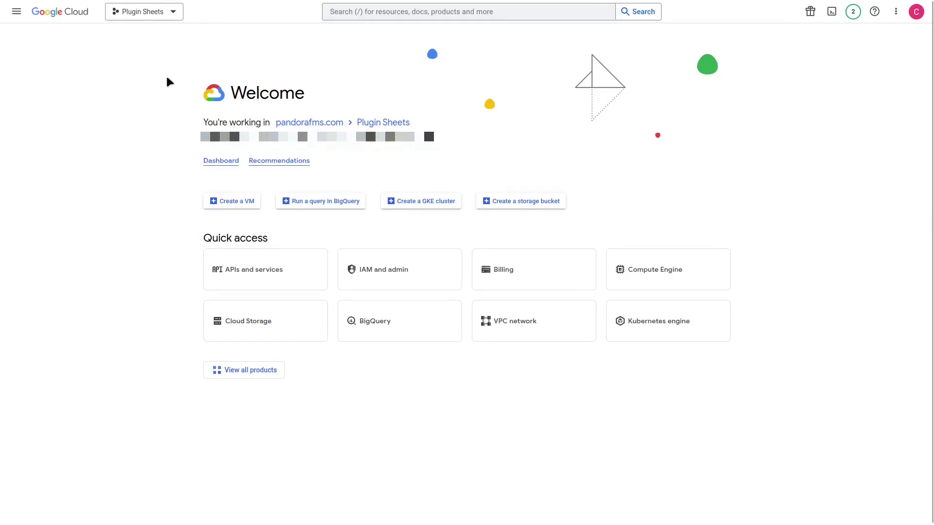
Enable the Google Drive API from the API library for the Plugin Sheets project
left_click(152, 14)
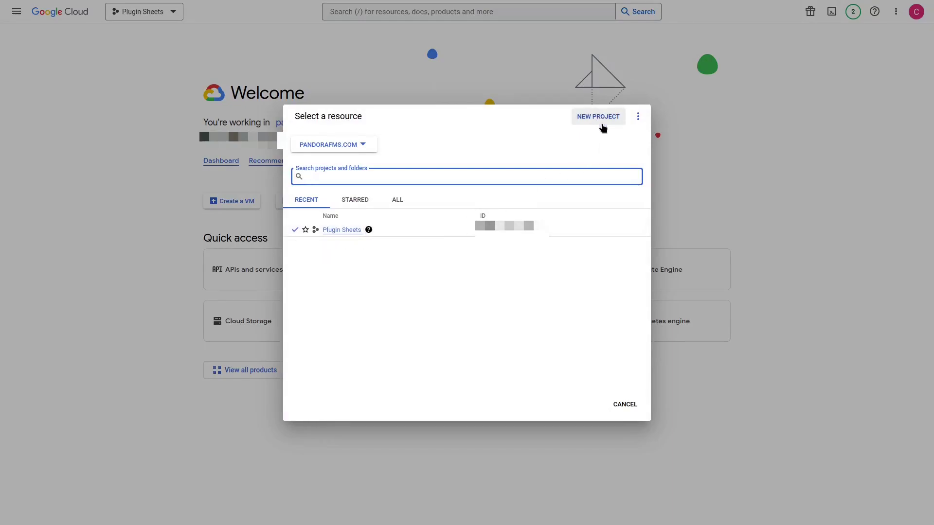
left_click(625, 405)
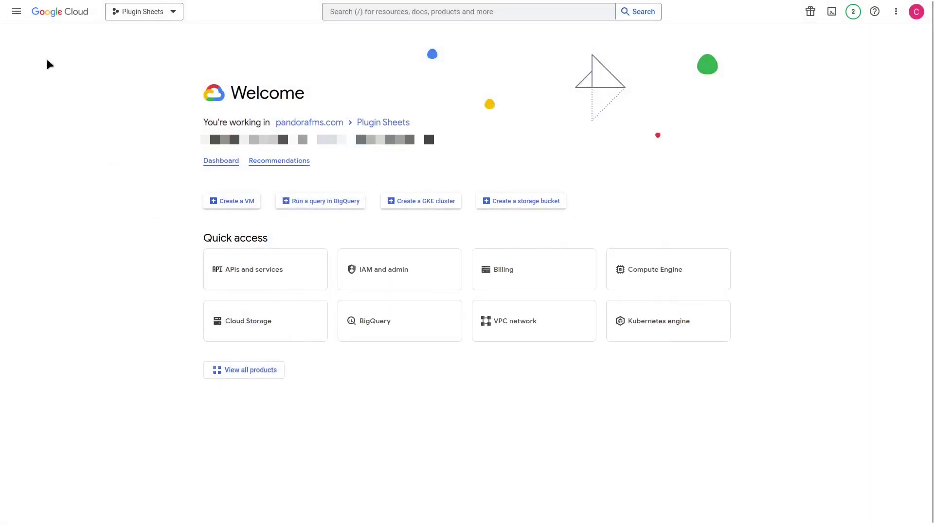
left_click(16, 11)
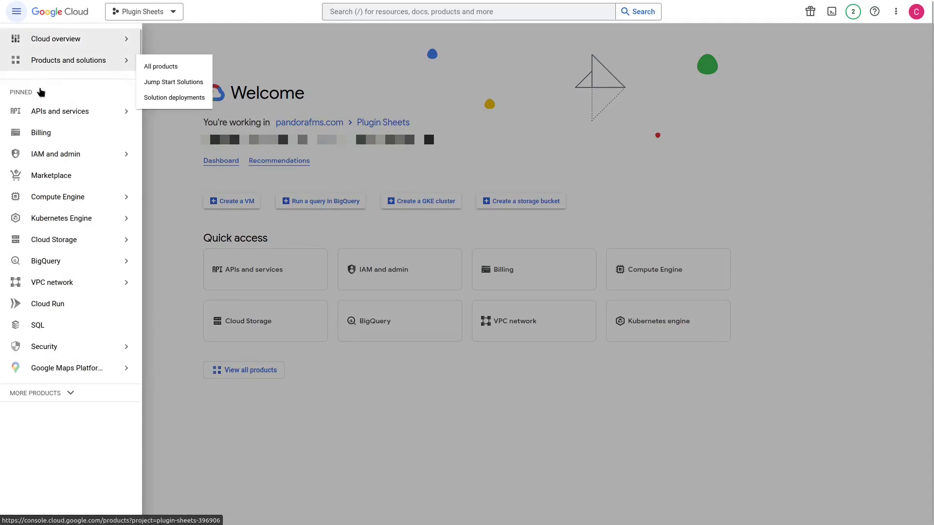
mouse_move(58, 115)
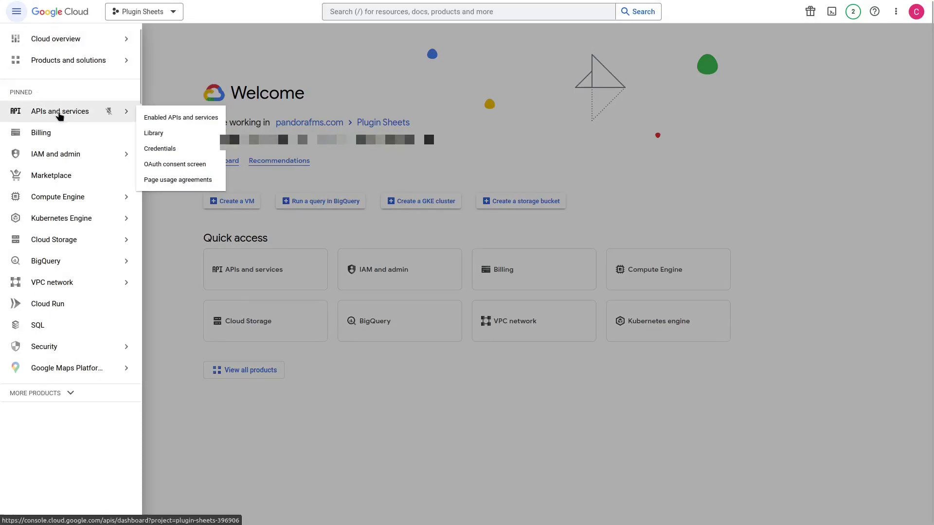
left_click(181, 136)
scroll(205, 224, "down", 1)
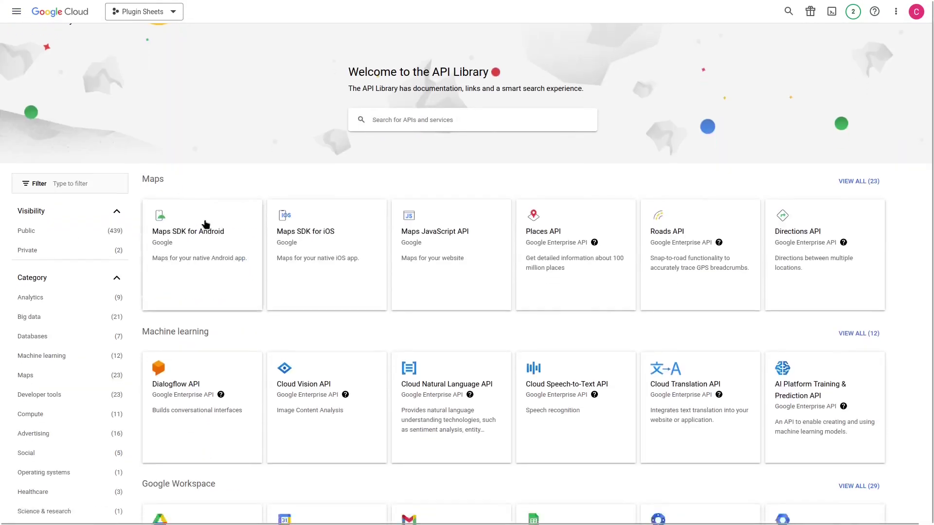
scroll(205, 224, "down", 3)
left_click(207, 328)
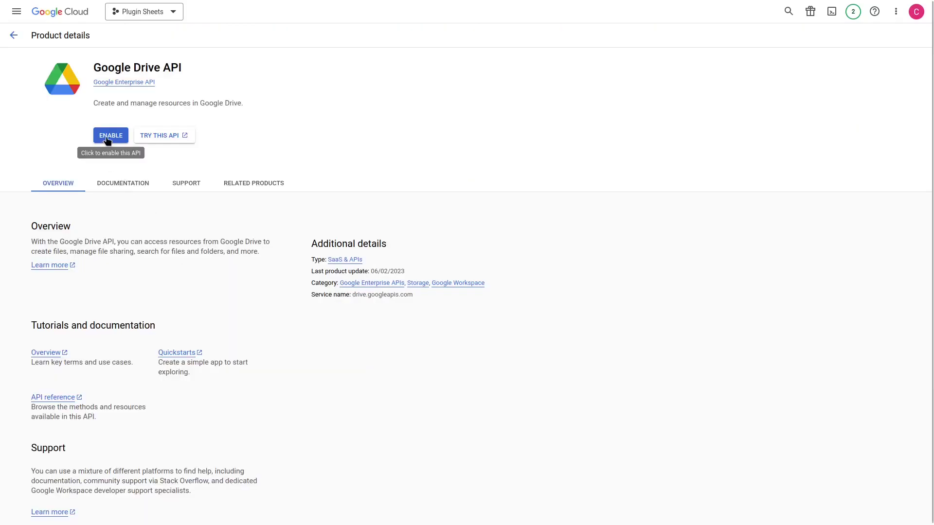
left_click(111, 135)
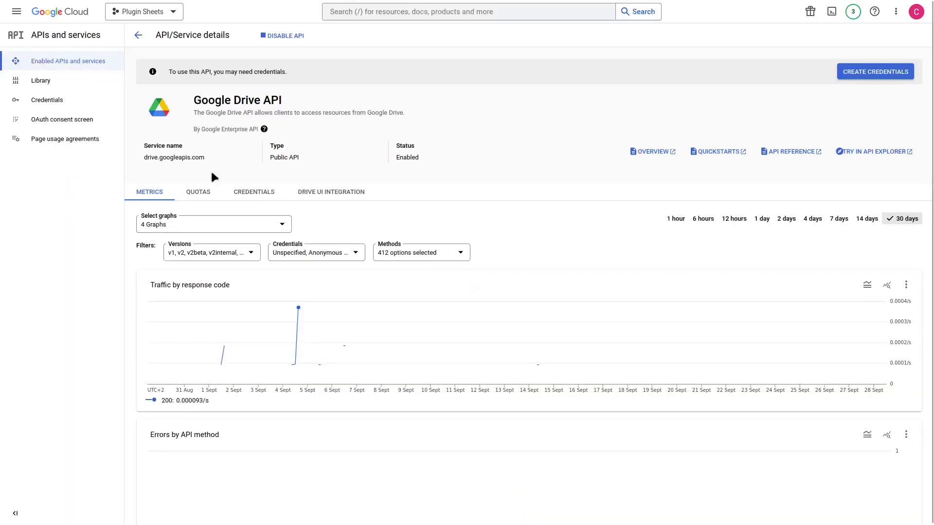
Create a service account named google_sheets from the Google Drive API's credentials, skipping the optional access grants
left_click(252, 194)
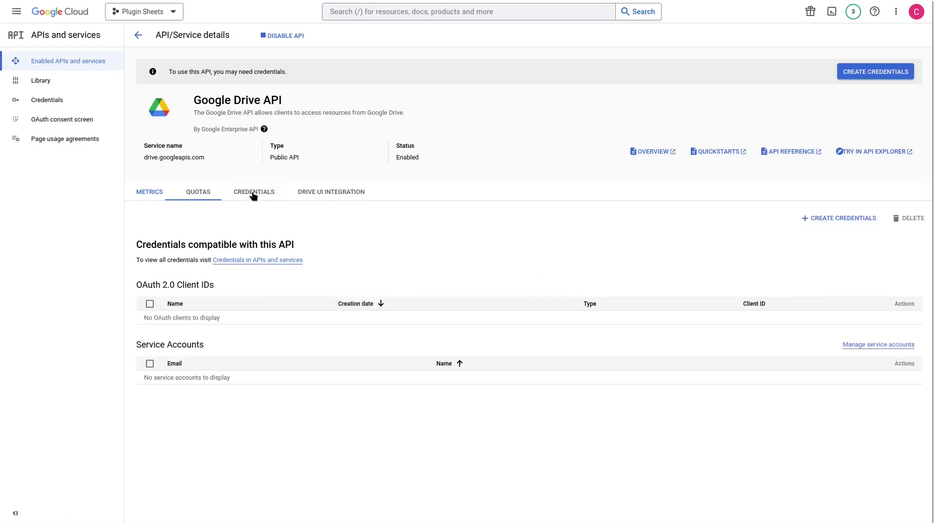
left_click(851, 222)
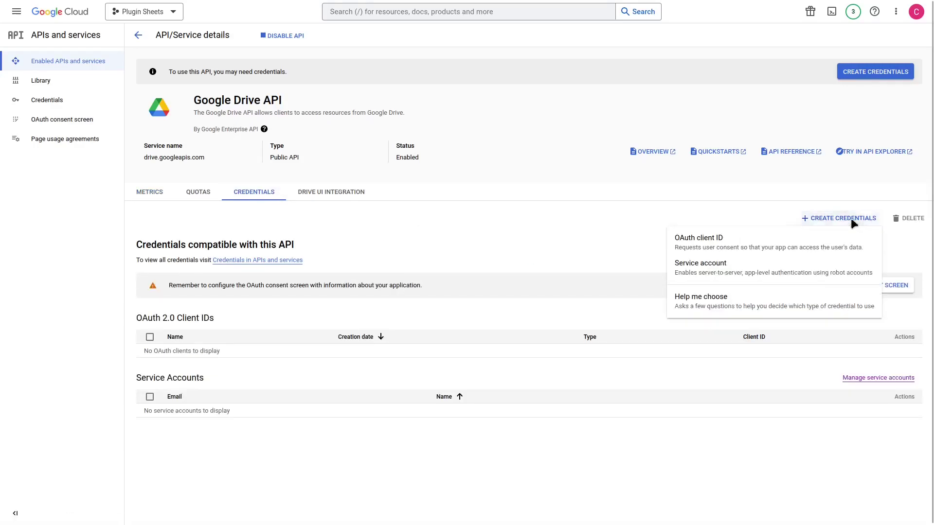
left_click(696, 265)
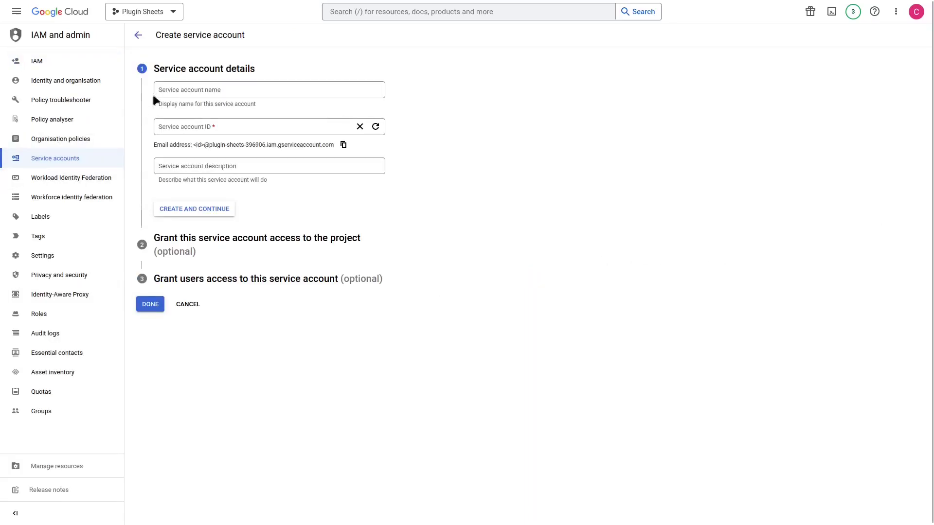
left_click(186, 89)
type("google")
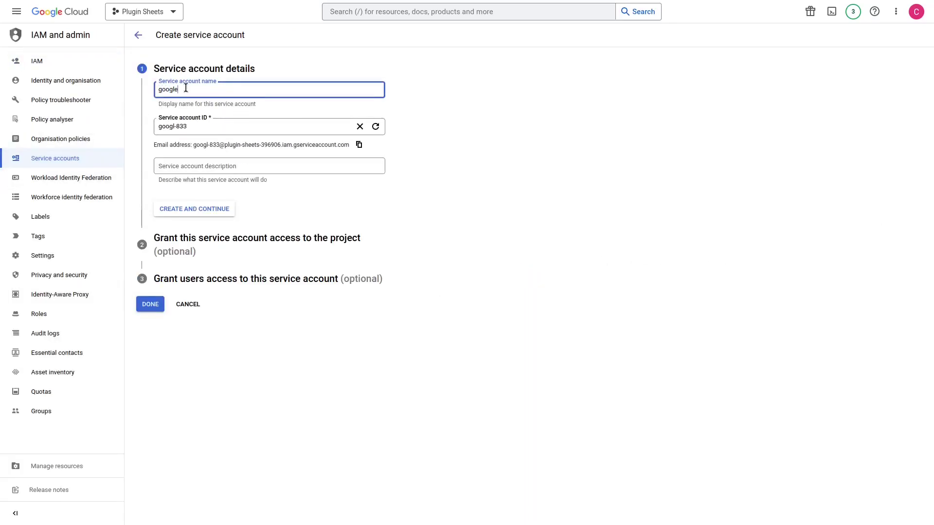
type("_sheets")
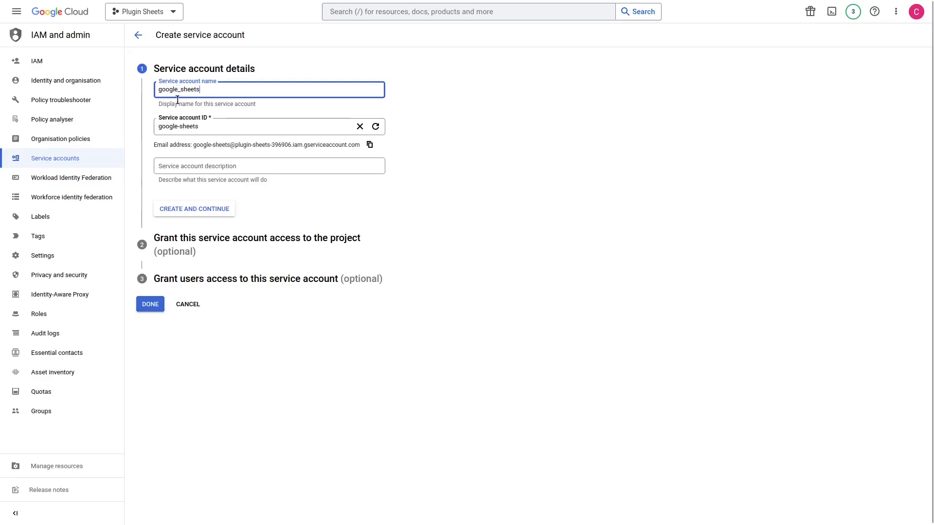
left_click(176, 209)
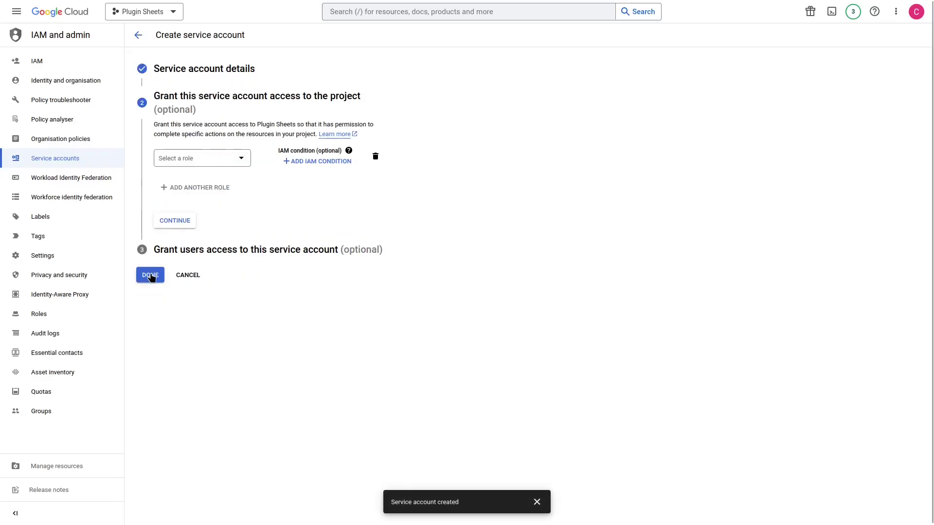
left_click(150, 275)
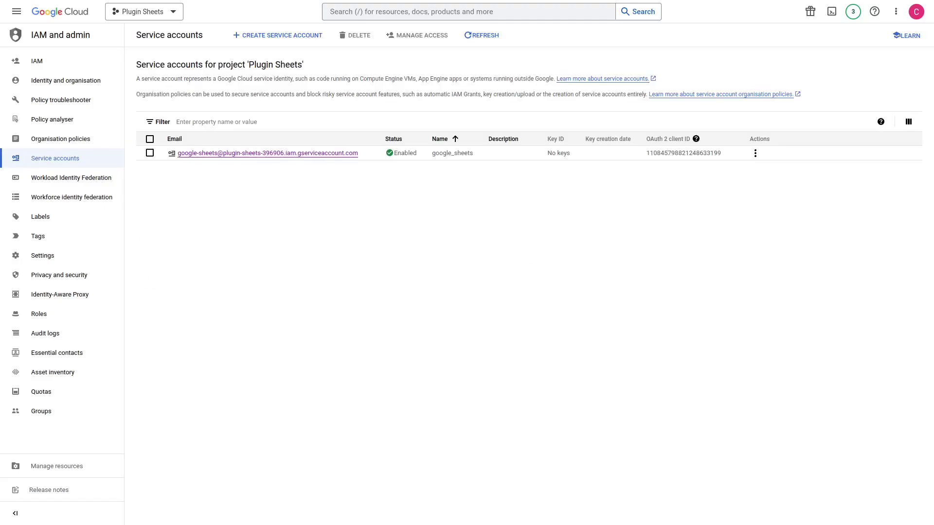
Copy the google_sheets service account's email address, and create a new JSON private key for the account, saving it to the computer
left_click(363, 153)
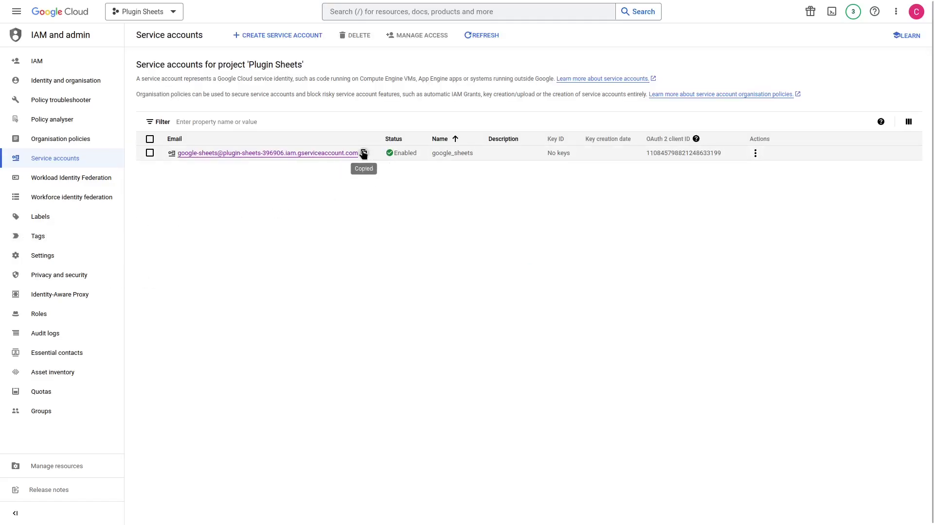
left_click(286, 154)
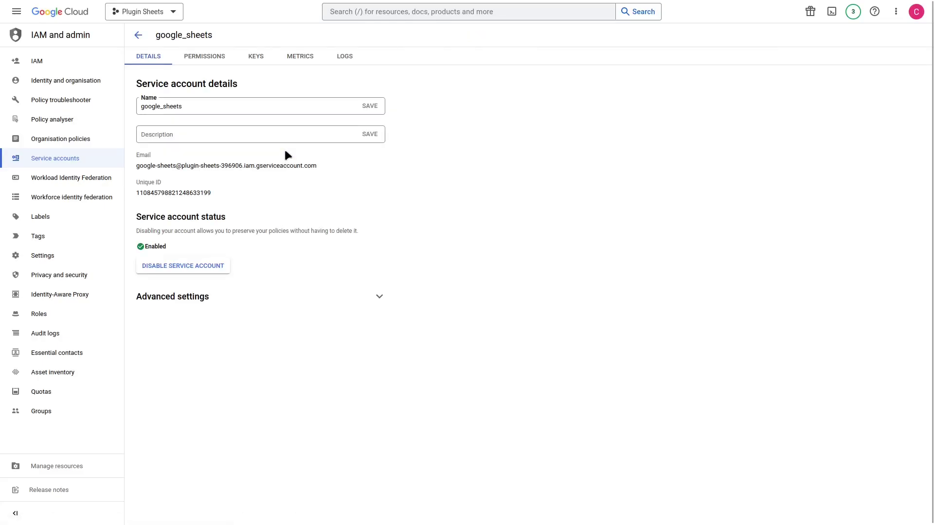
left_click(261, 58)
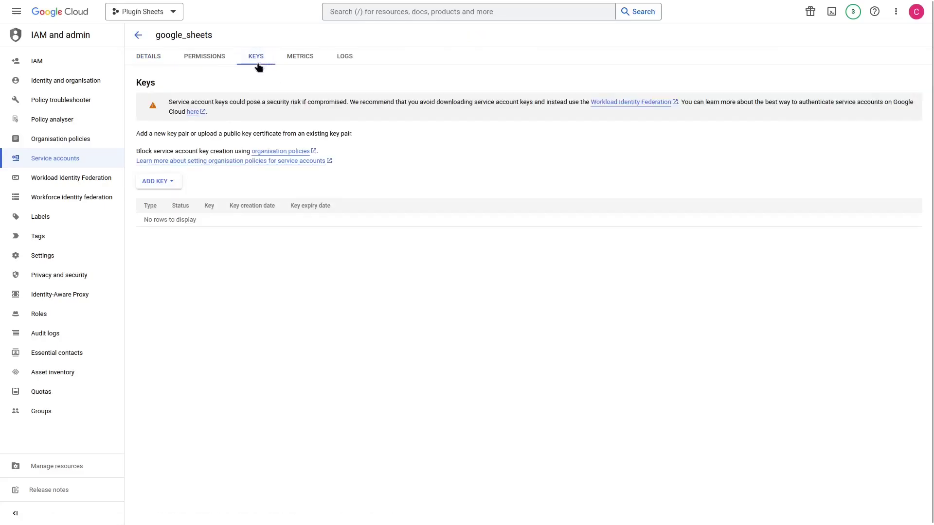
left_click(166, 184)
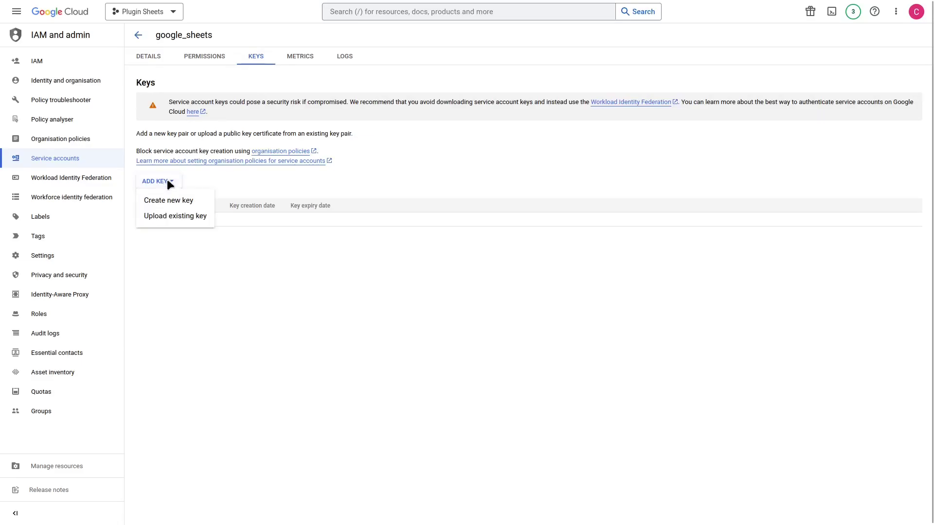
left_click(191, 200)
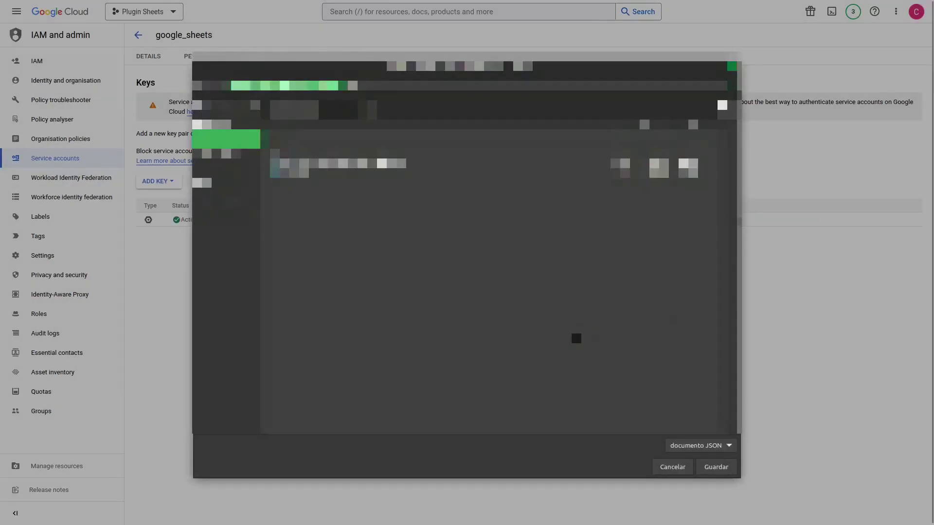
left_click(715, 468)
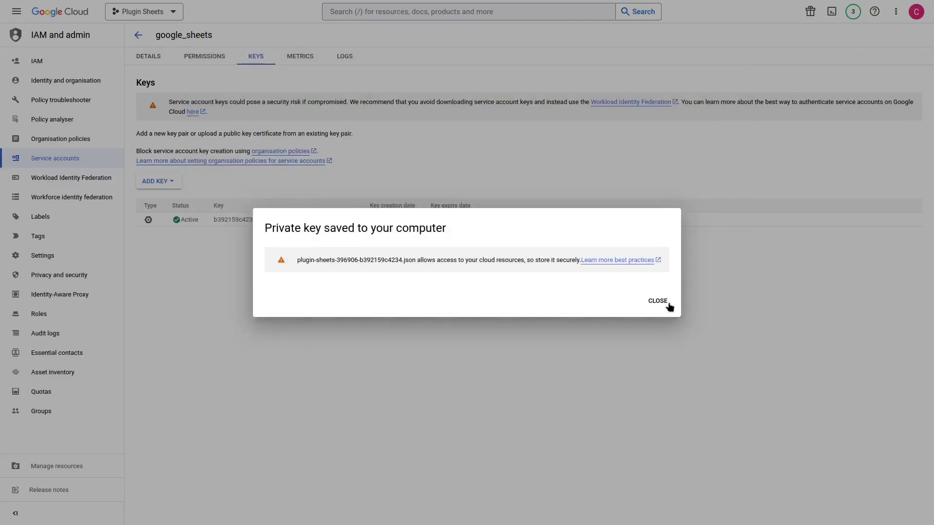
left_click(658, 300)
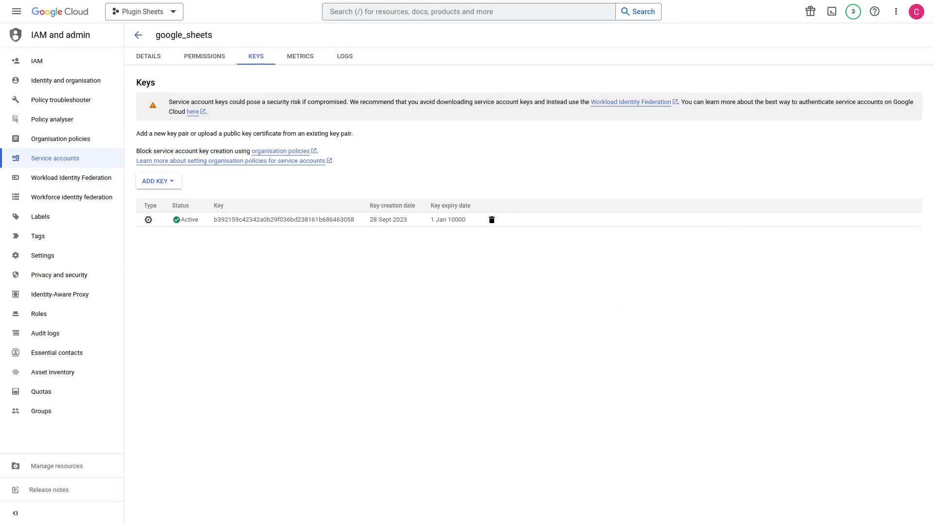
Enable the Google Sheets API from the API library for the Plugin Sheets project
left_click(17, 12)
mouse_move(105, 118)
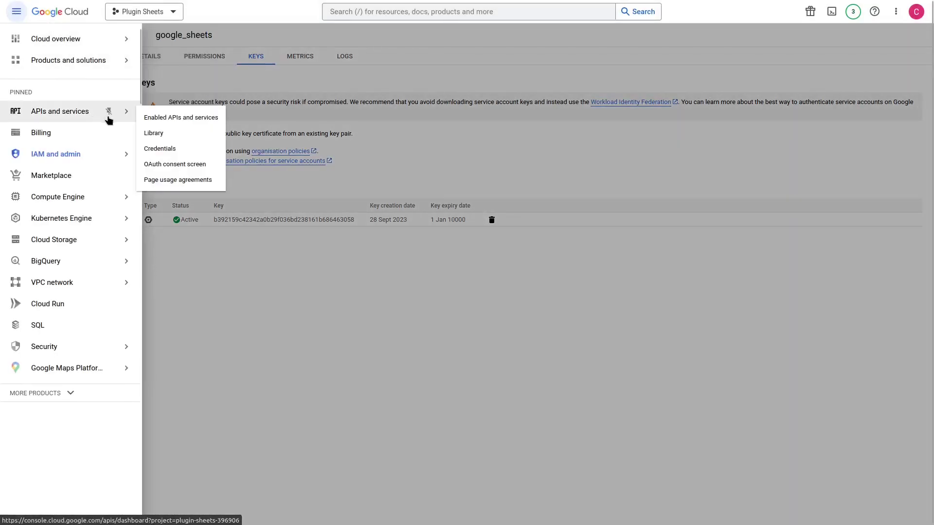
left_click(183, 134)
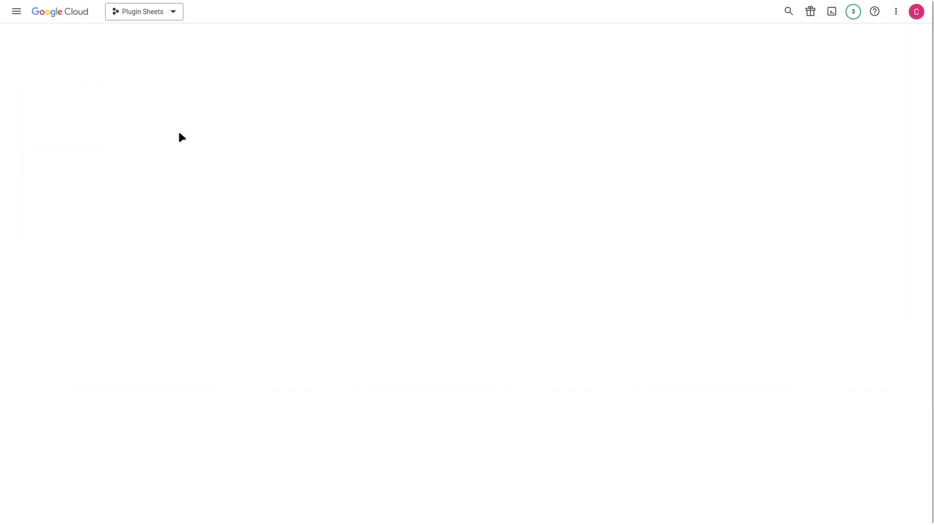
scroll(263, 190, "down", 4)
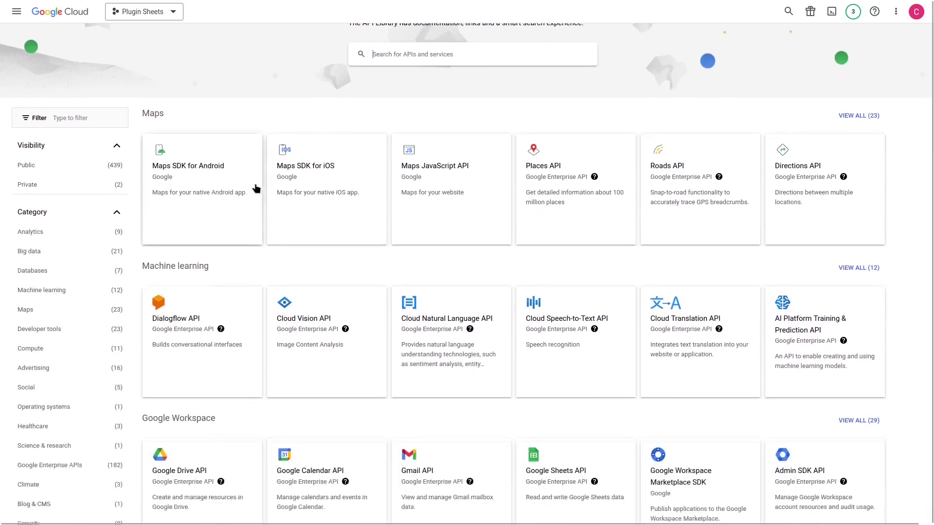
left_click(560, 288)
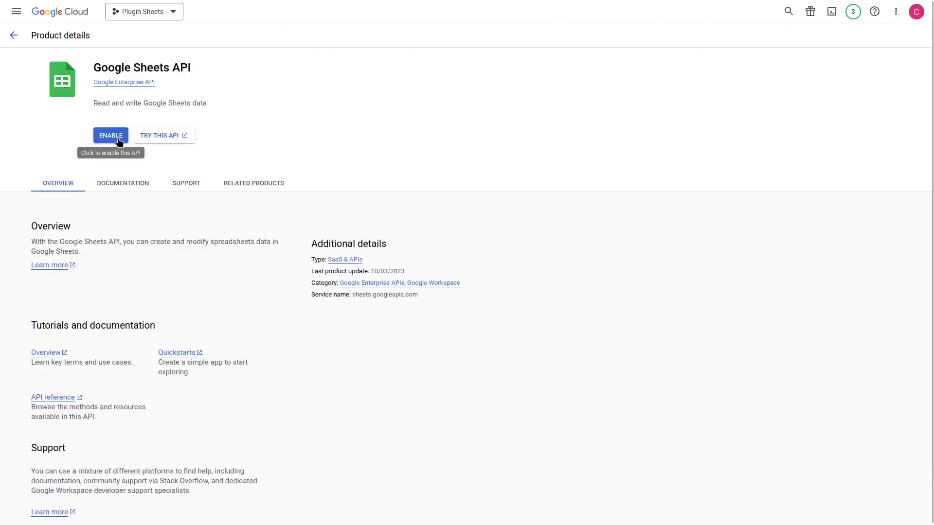
left_click(112, 135)
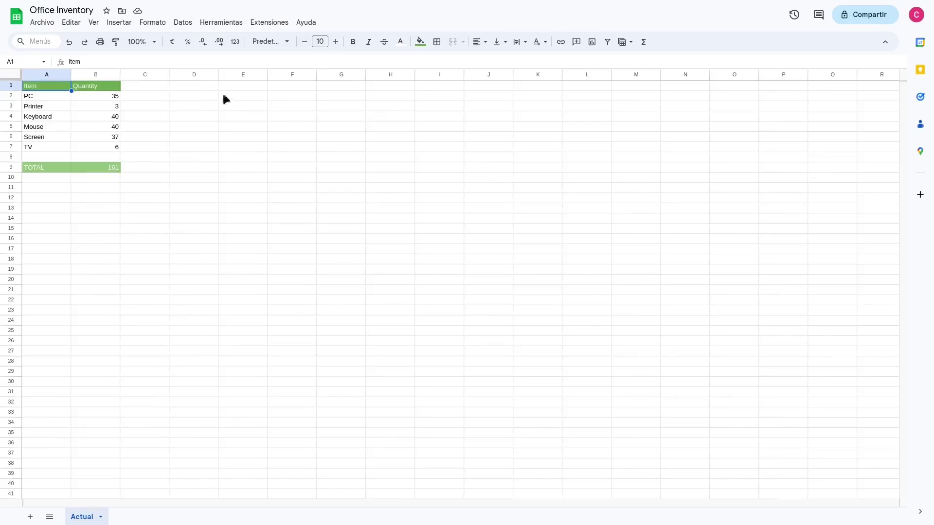
In Google Sheets, share the Office Inventory spreadsheet as Editor with the copied service account email, notifying the recipient
left_click(876, 16)
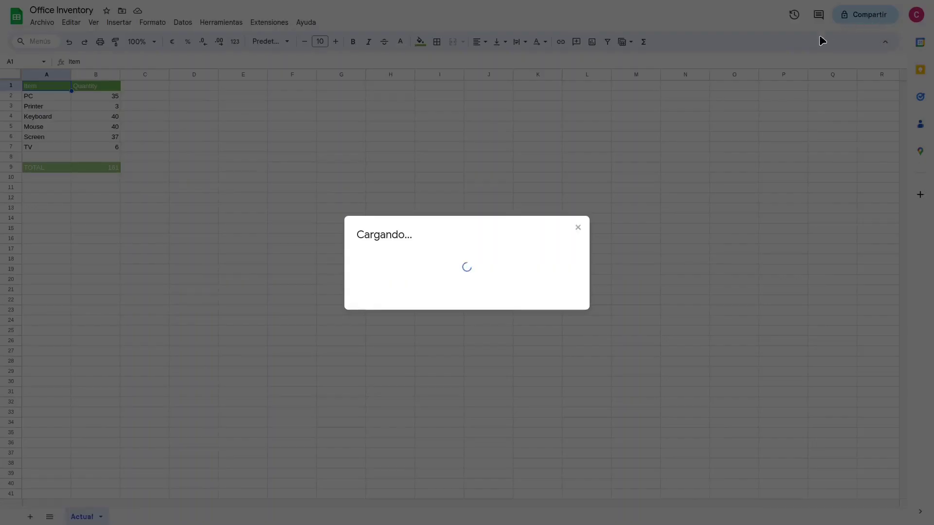
left_click(443, 213)
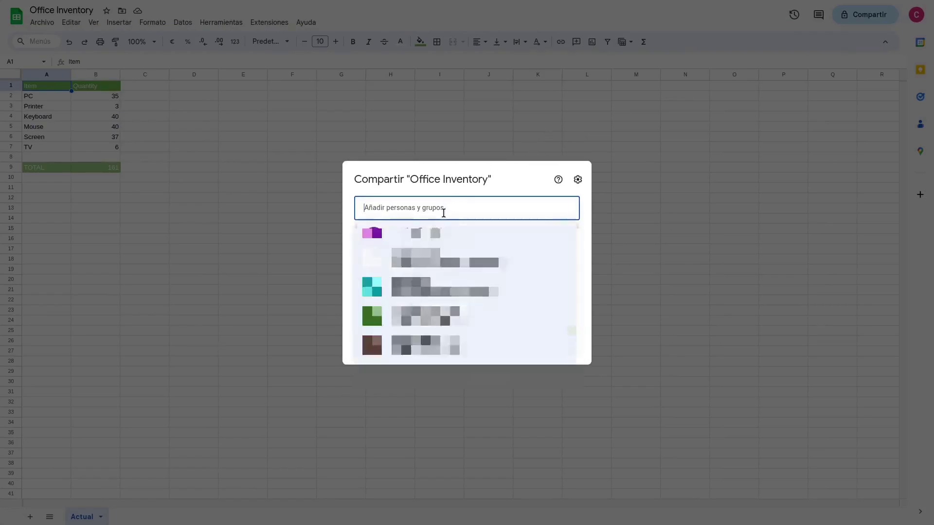
key("ctrl+v")
key("Return")
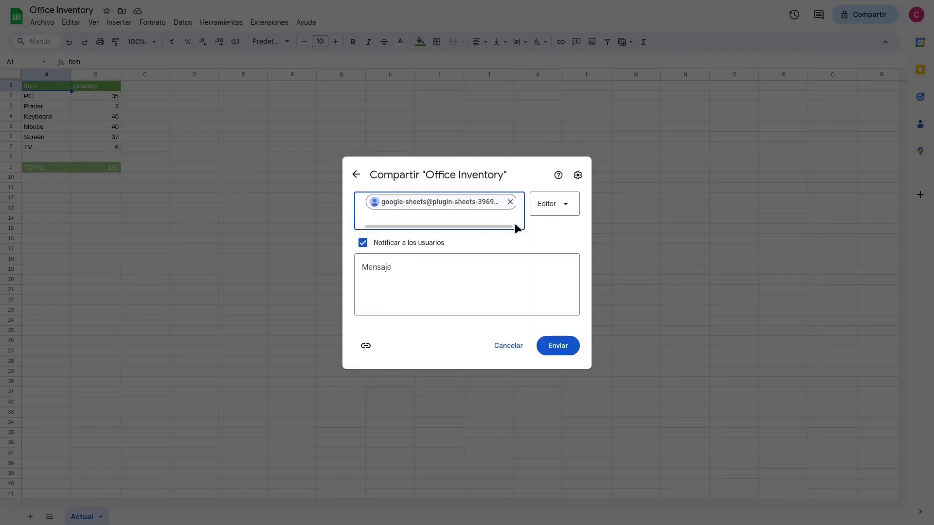
left_click(560, 352)
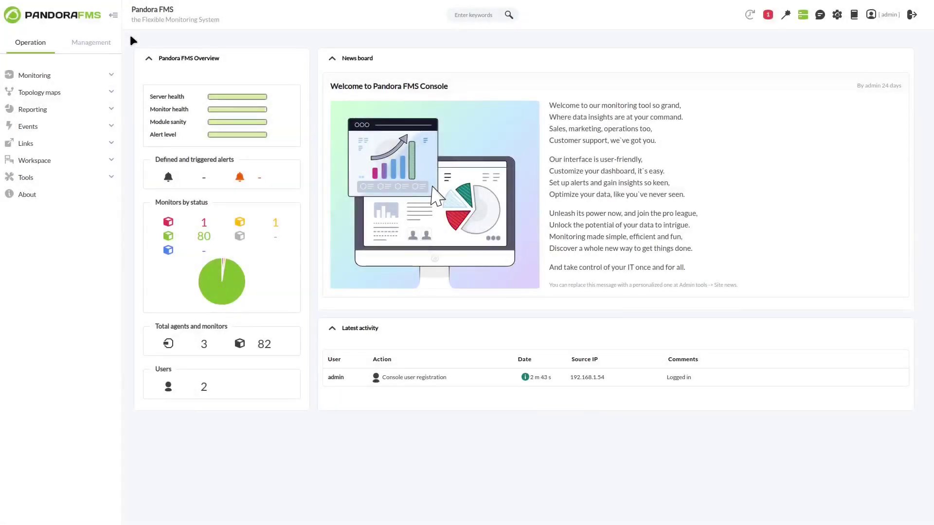
In the Pandora FMS console, search the module library for "google sheet" and open the Google sheets plugin's details
left_click(85, 44)
left_click(77, 230)
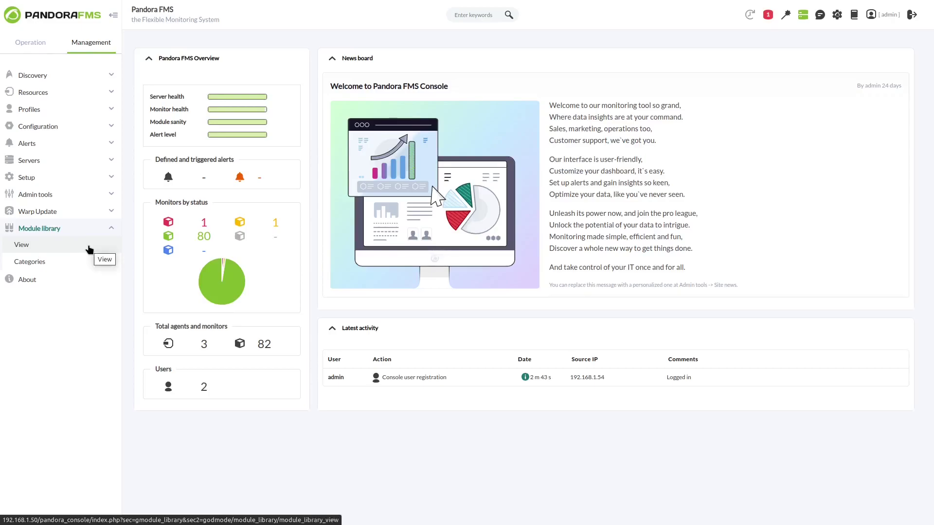
left_click(89, 250)
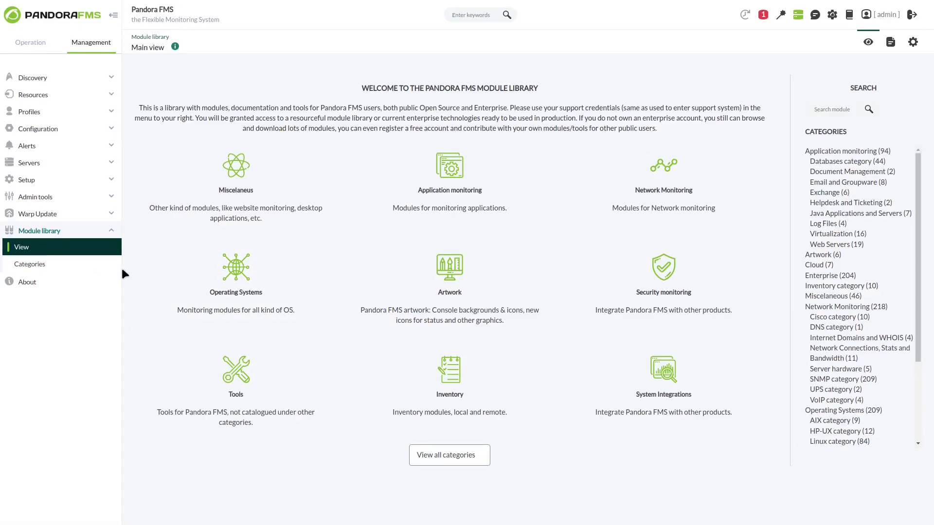
left_click(830, 109)
type("g")
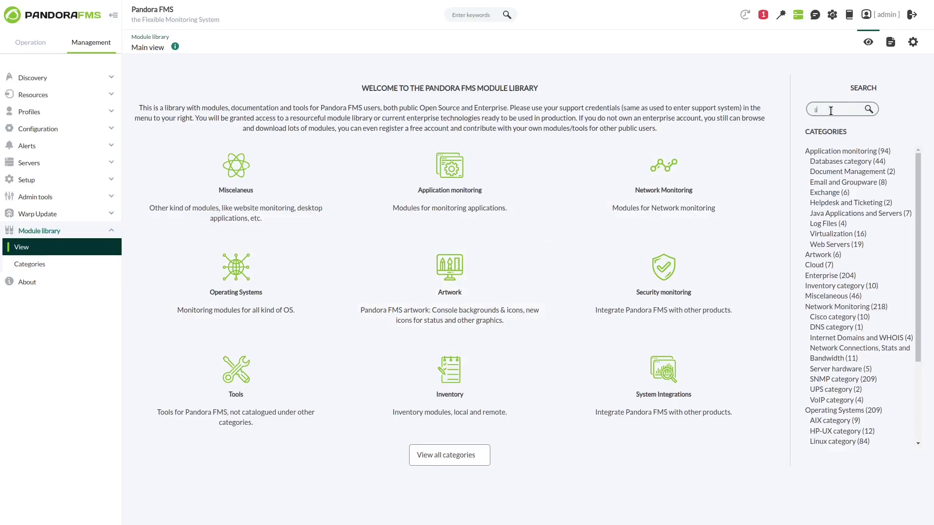
type("oogle sheet")
key("Return")
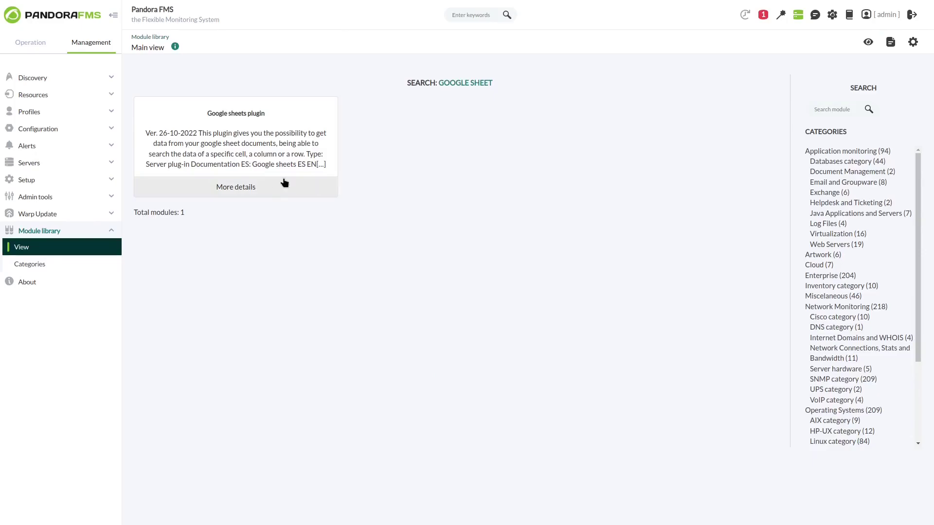
left_click(247, 185)
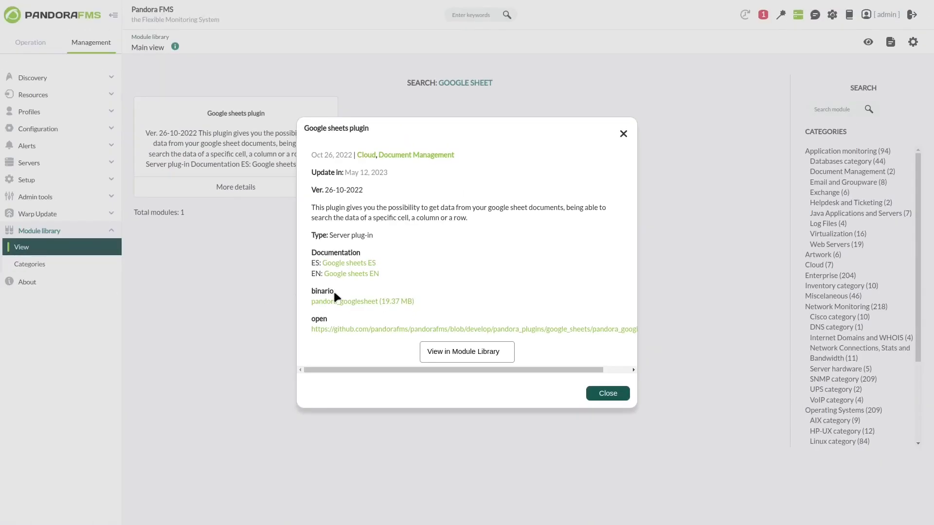
Download the pandora_googlesheet binary package from the Google sheets plugin's details, close them, and return to the console's home page
left_click(368, 302)
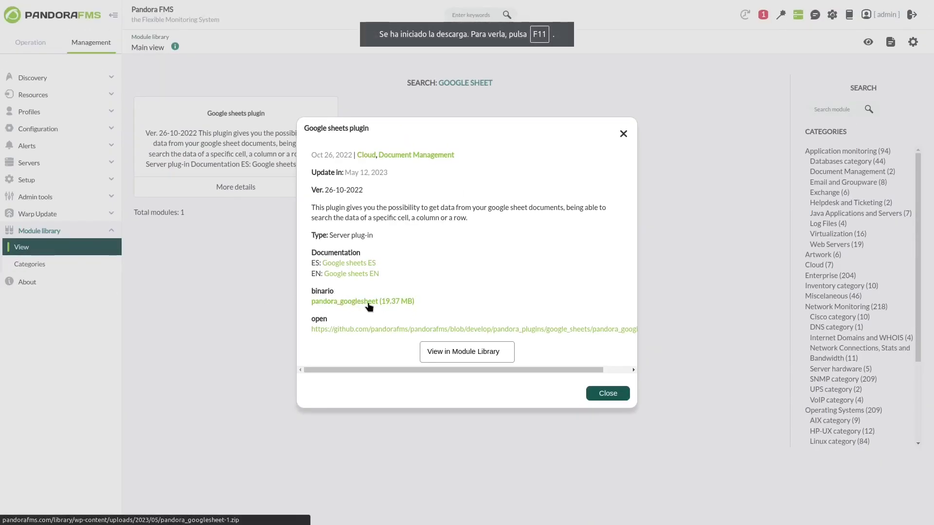
left_click(603, 394)
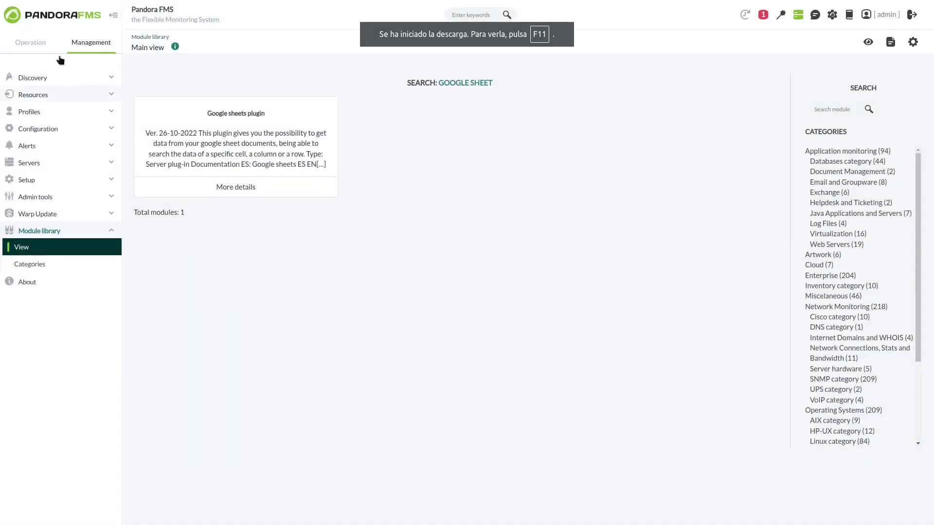
left_click(46, 17)
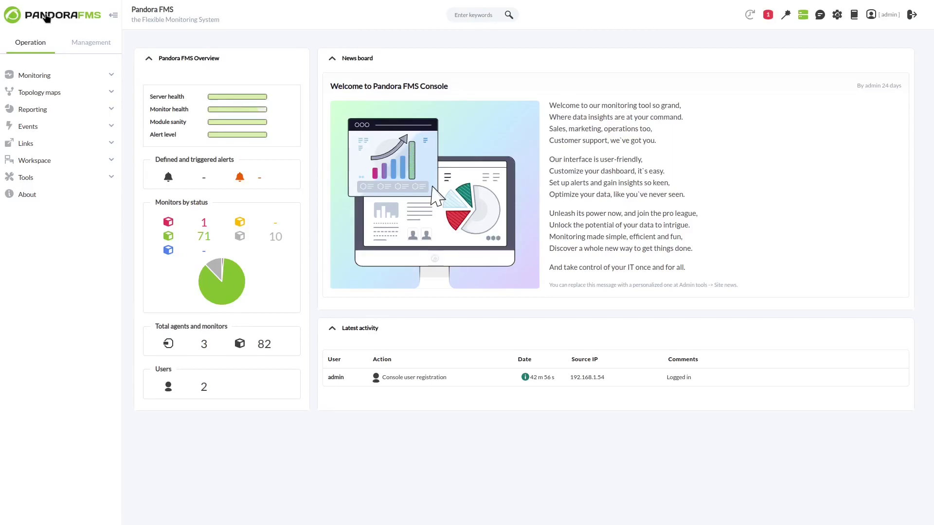
Upload pandora_googlesheet-1.zip to the server's attachment/plugin directory with decompression enabled
left_click(89, 43)
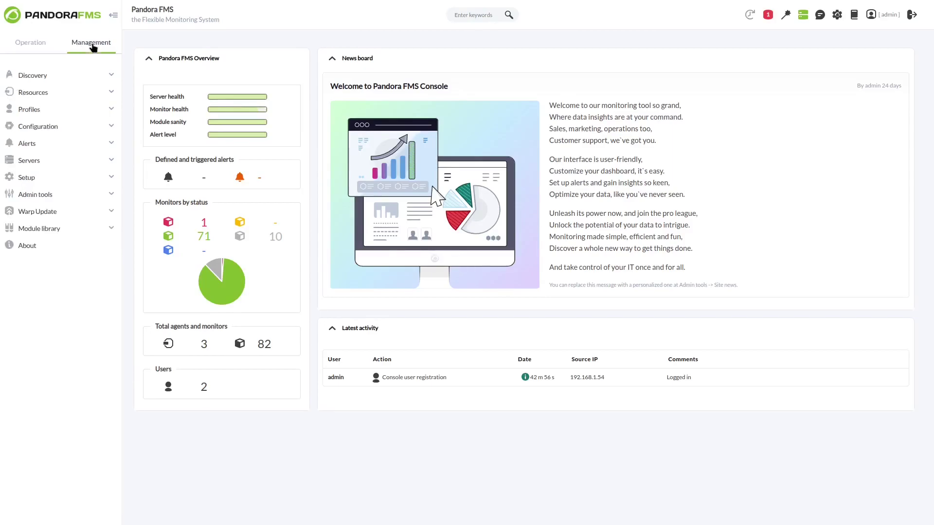
left_click(77, 165)
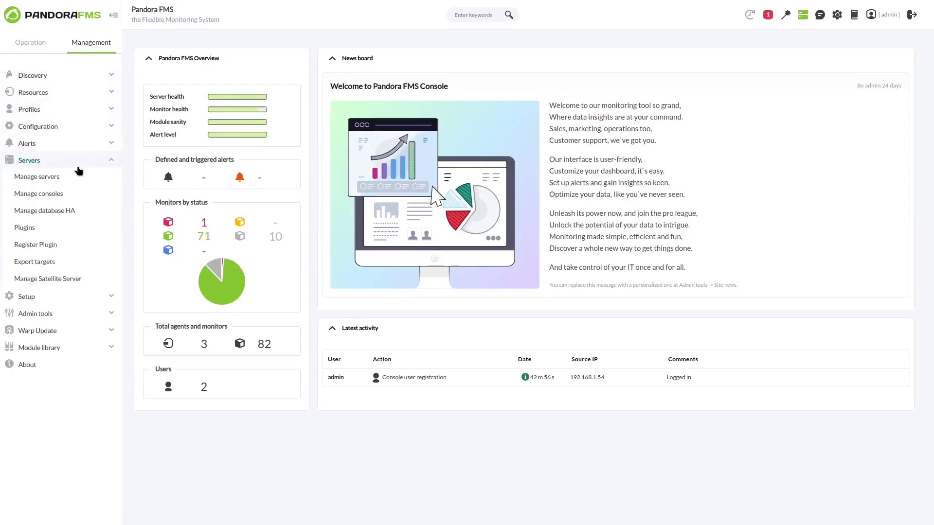
left_click(70, 229)
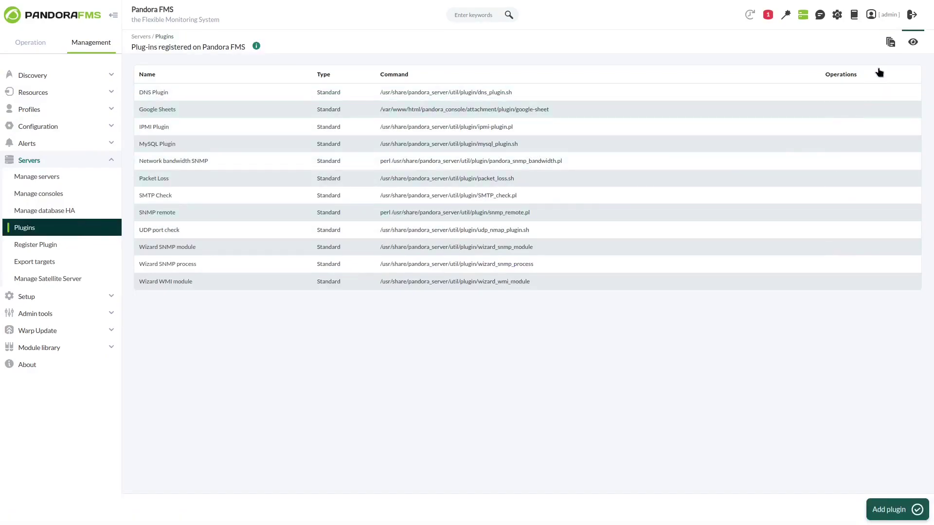
left_click(891, 44)
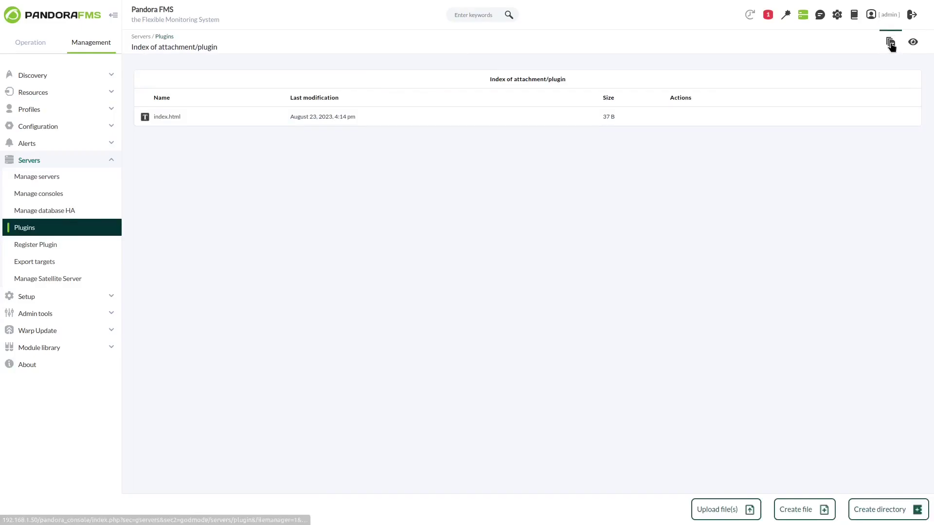
left_click(720, 511)
left_click(394, 257)
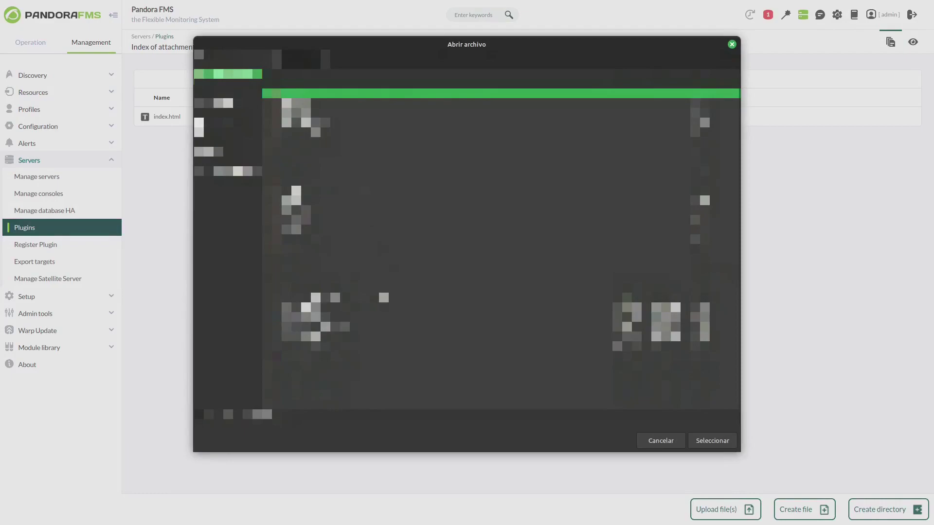
double_click(364, 201)
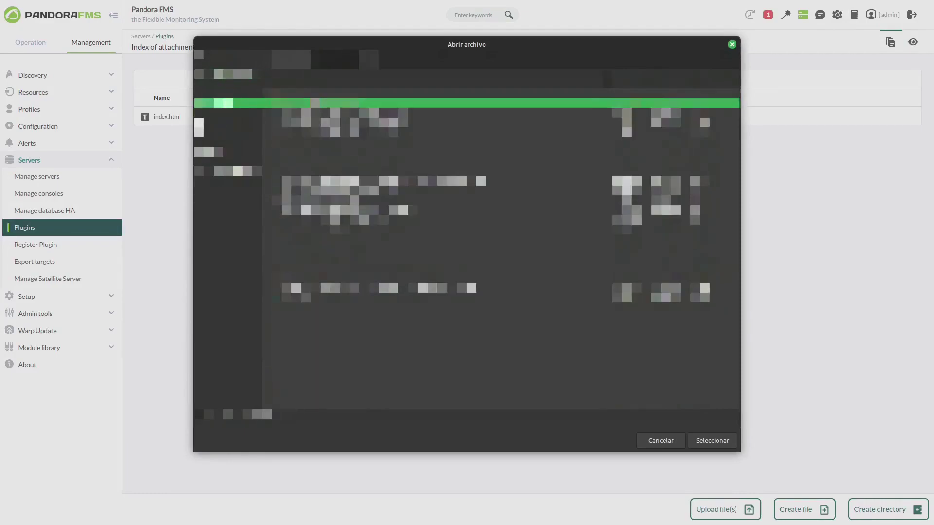
double_click(313, 102)
left_click(354, 281)
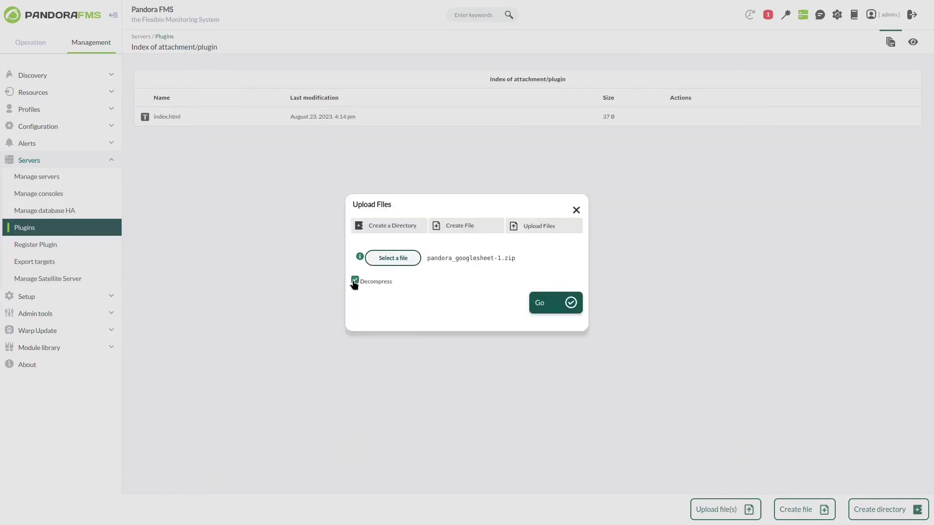
left_click(562, 305)
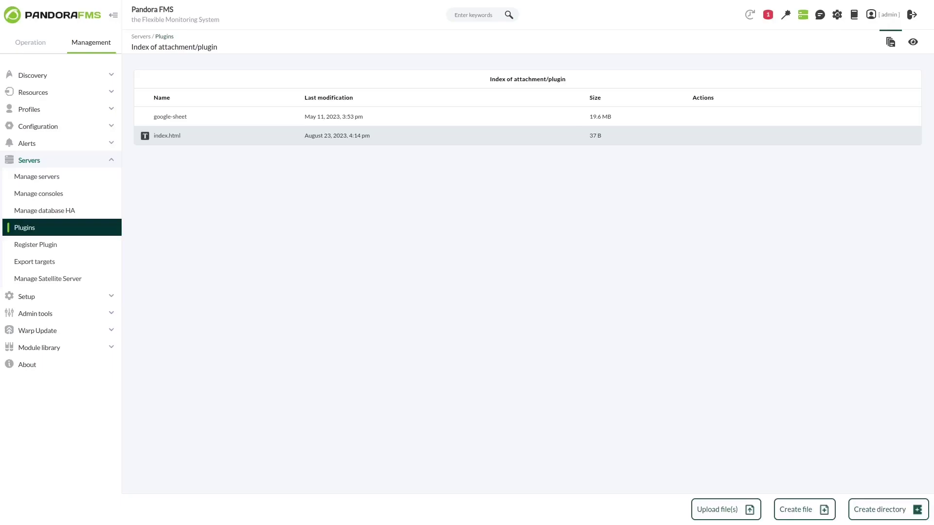
Upload the JSON credentials file plugin-sheets-396906-b392159c4234.json to the attachment/plugin directory without decompressing it
left_click(720, 508)
left_click(392, 260)
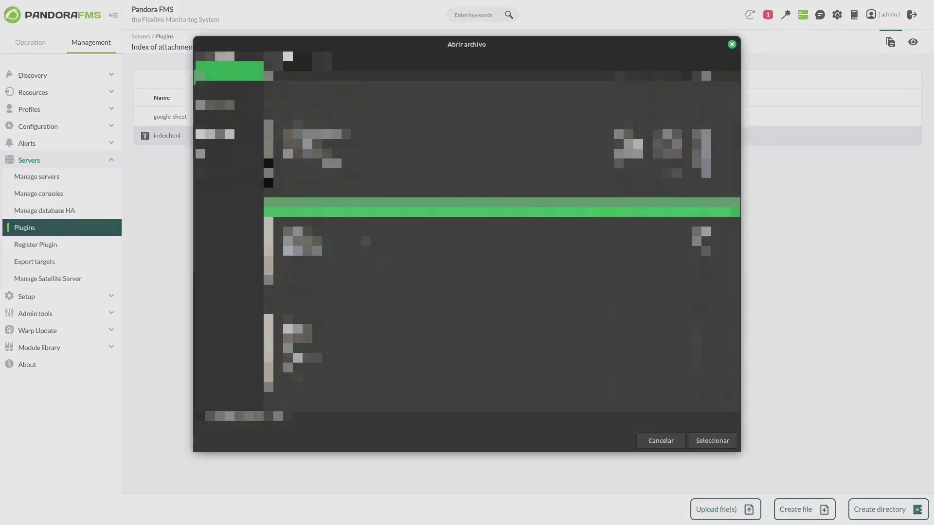
left_click(229, 105)
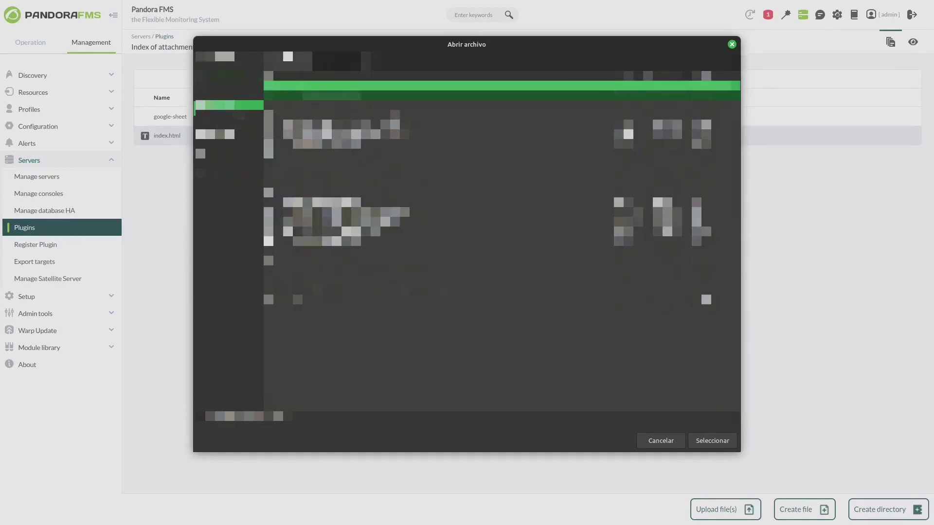
double_click(317, 125)
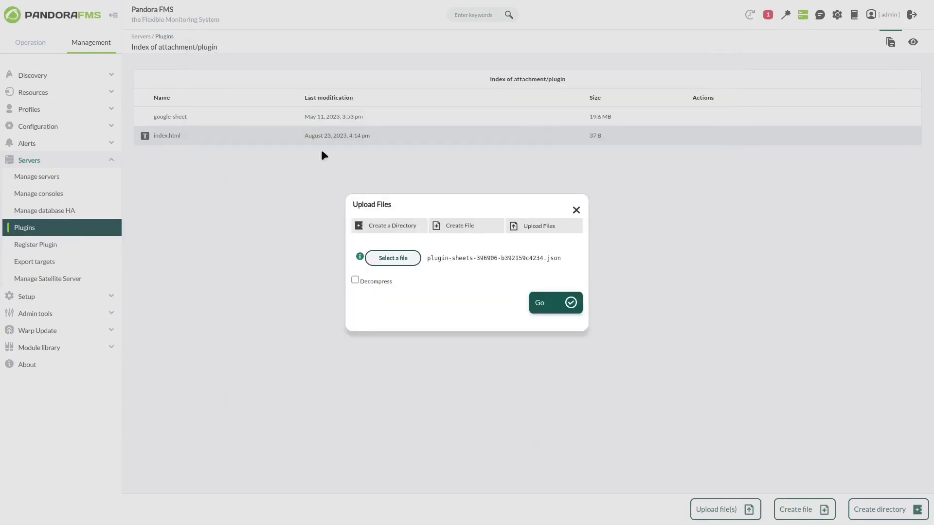
left_click(552, 311)
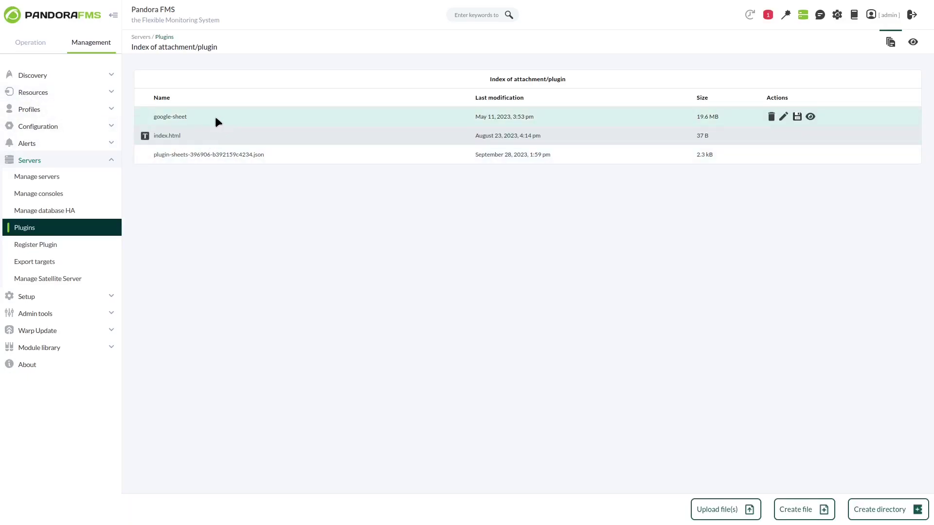
Name the new plugin registration "Google Sheet" and check its command path to the uploaded google-sheet file
left_click(171, 117)
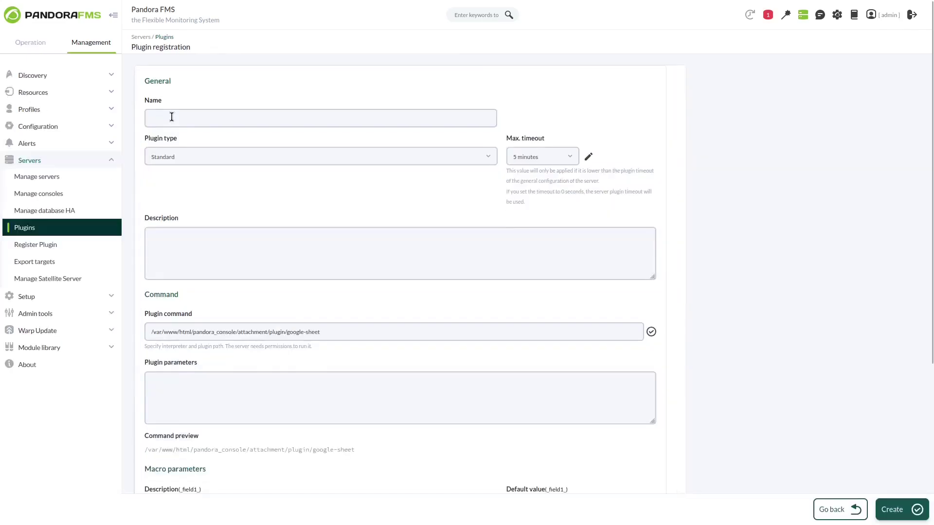
type("Google Sheet")
left_click(247, 195)
scroll(248, 199, "down", 5)
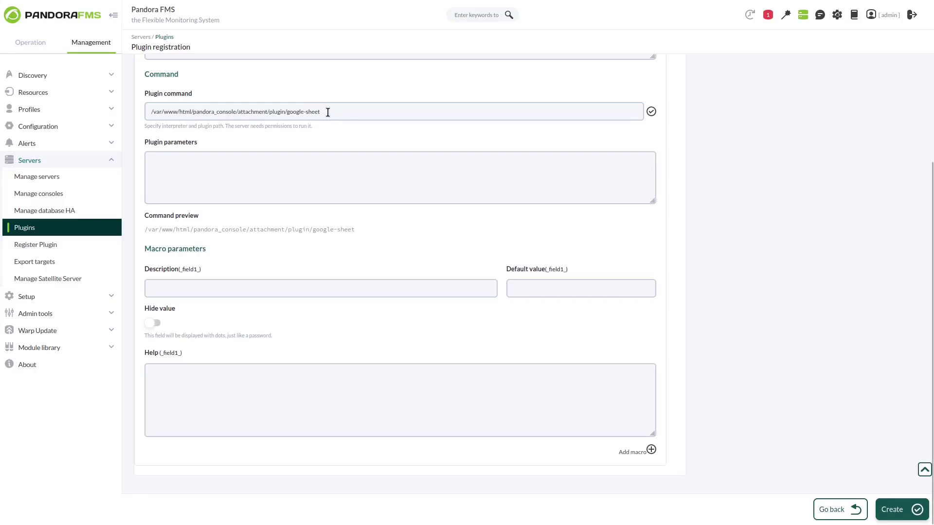
left_click_drag(328, 112, 145, 113)
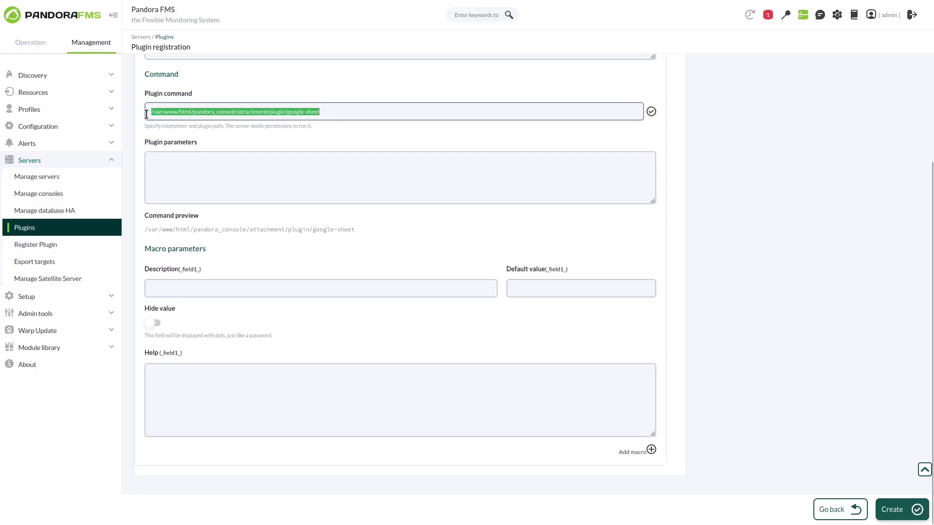
left_click(267, 137)
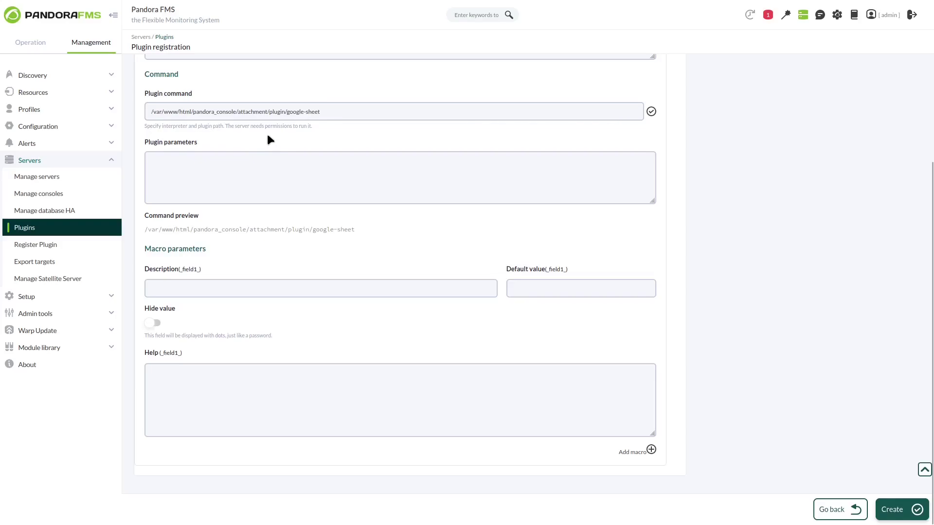
Set the plugin parameters to --creds_json _field1_ --name "_field2_" --sheet "_field3_" --cell _field4_
left_click(208, 159)
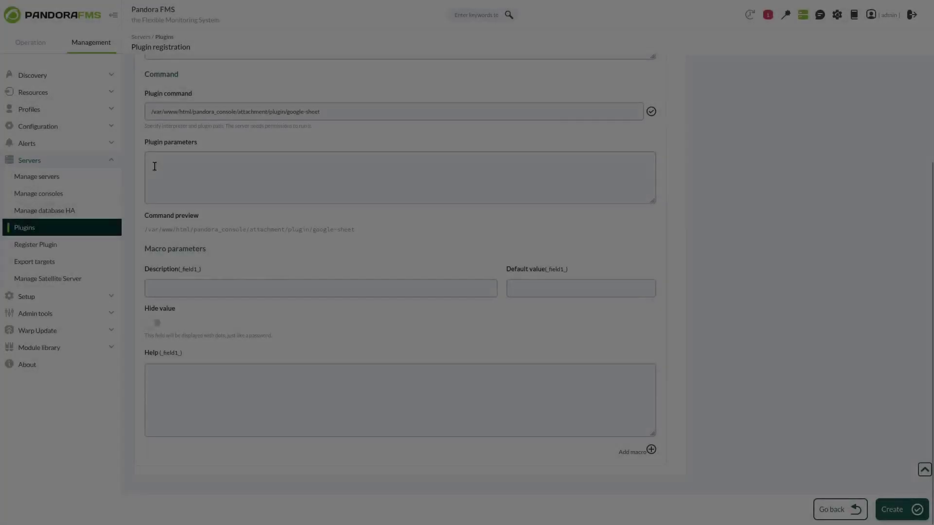
type("--creds_json _field1_ --name \"_field2_\" --sheet _field1_\"")
key("End")
type("--cell _field4_")
left_click_drag(145, 229, 620, 249)
Describe the _field1_ macro as "JSON Credentials Path" and add a _field2_ macro described as "Document Name"
left_click(268, 286)
type("JSON Credentials Path")
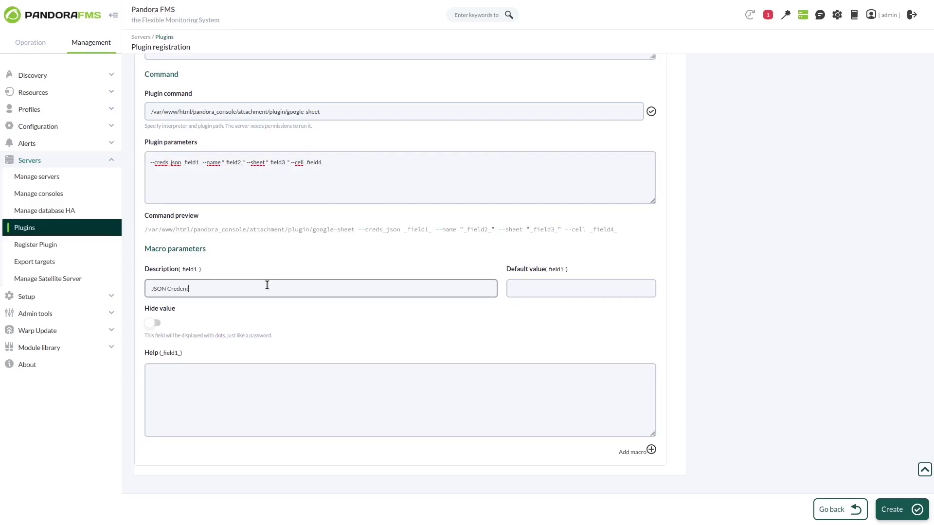
key("Tab")
key("Tab")
key("Tab")
key("Tab")
key("Return")
type("Document Name")
Add the _field3_ macro "Sheet Name" and the _field4_ macro "Cell", and create the plugin
key("Tab")
key("Tab")
key("Tab")
key("Tab")
key("Return")
type("sheet Name")
key("Tab")
key("Tab")
key("Tab")
key("Tab")
key("Return")
type("Cell")
left_click(456, 338)
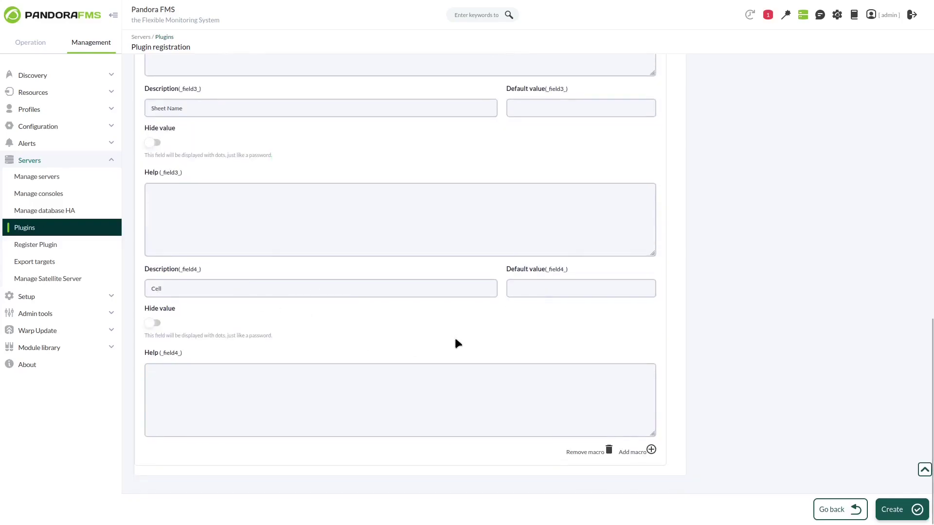
left_click(904, 509)
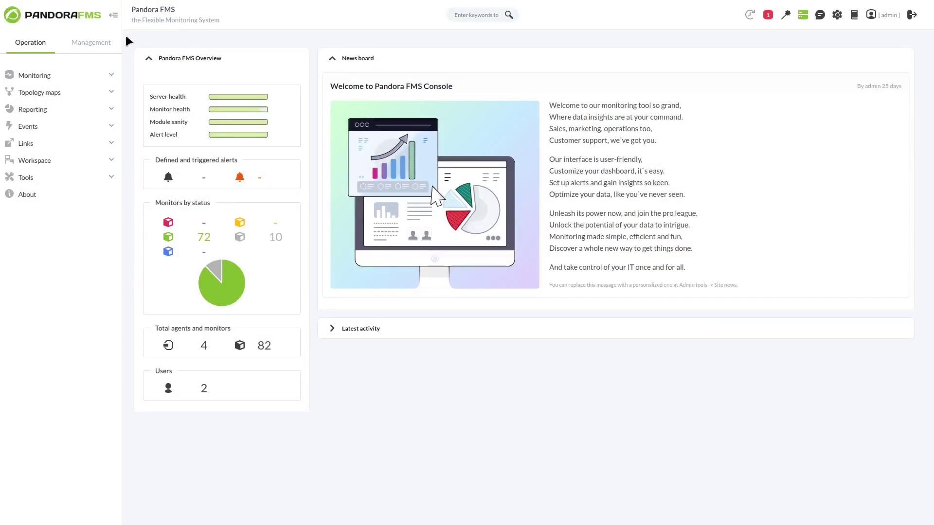
Start a new plugin server module in the Office Inventory agent's modules
left_click(88, 44)
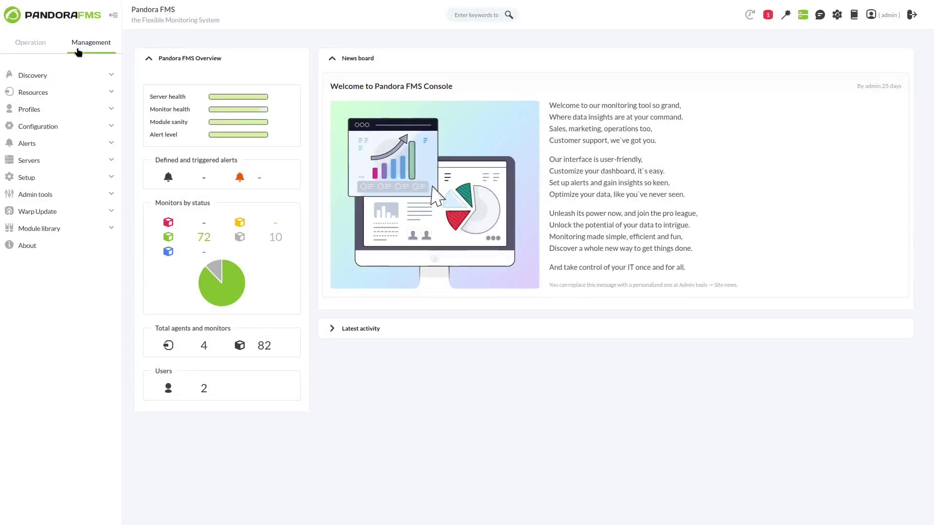
left_click(52, 92)
left_click(54, 114)
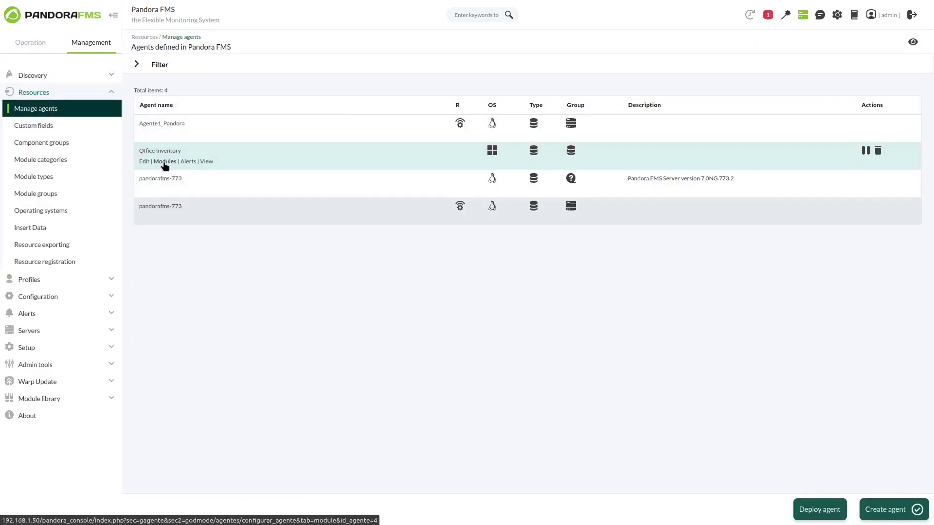
left_click(164, 161)
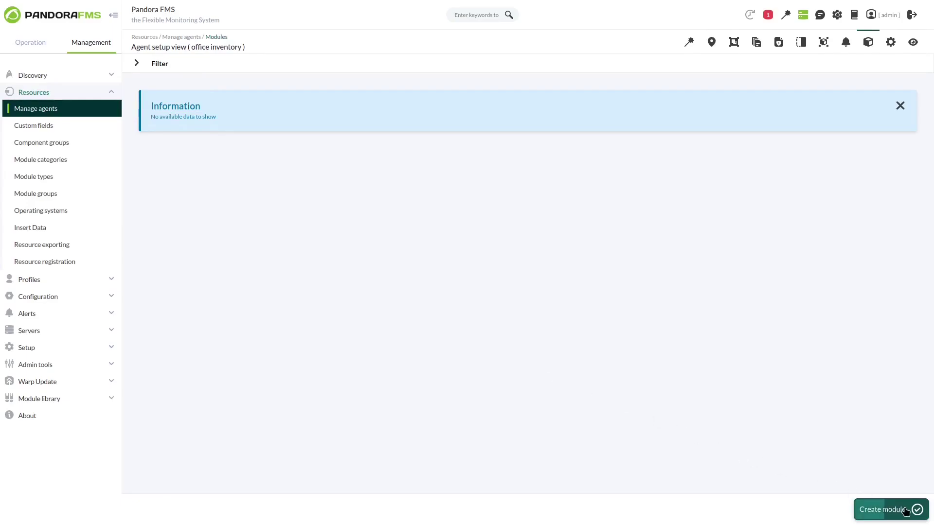
left_click(883, 509)
left_click(464, 234)
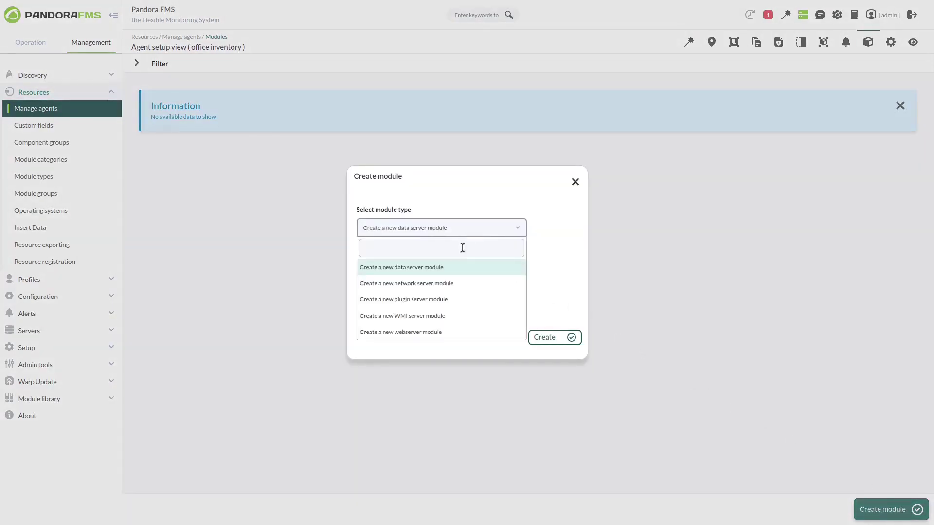
left_click(466, 300)
left_click(545, 338)
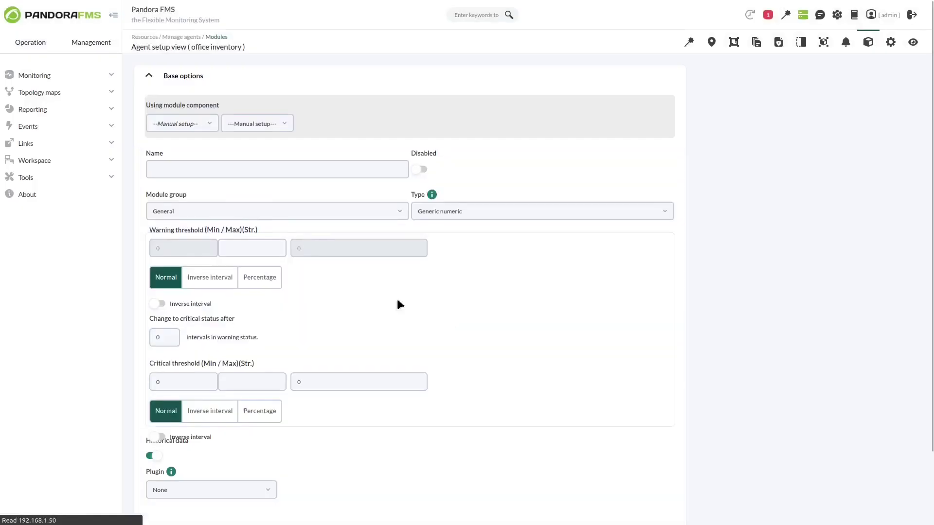
Name the module "Inventory", with module group General and type Generic numeric
left_click(217, 174)
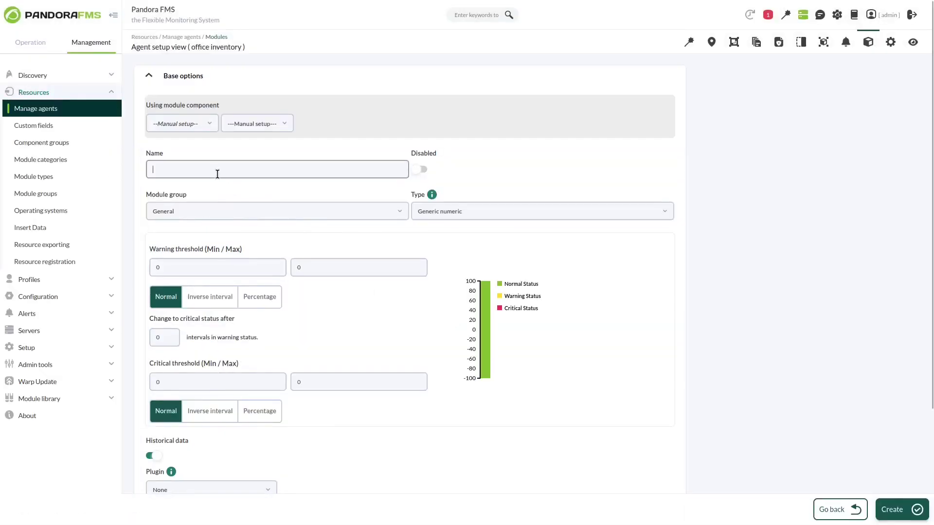
type("Inventory")
left_click(189, 221)
left_click(171, 316)
left_click(477, 212)
scroll(485, 273, "down", 1)
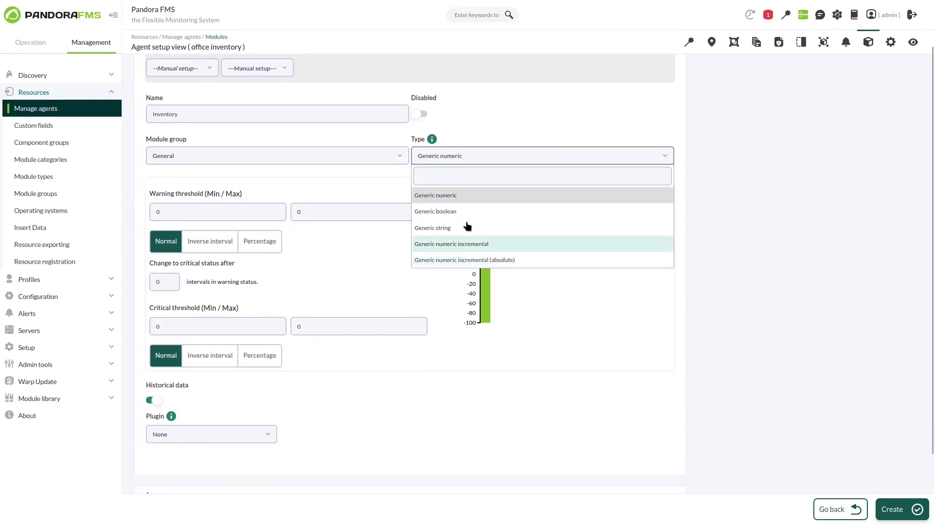
left_click(457, 195)
scroll(420, 246, "down", 2)
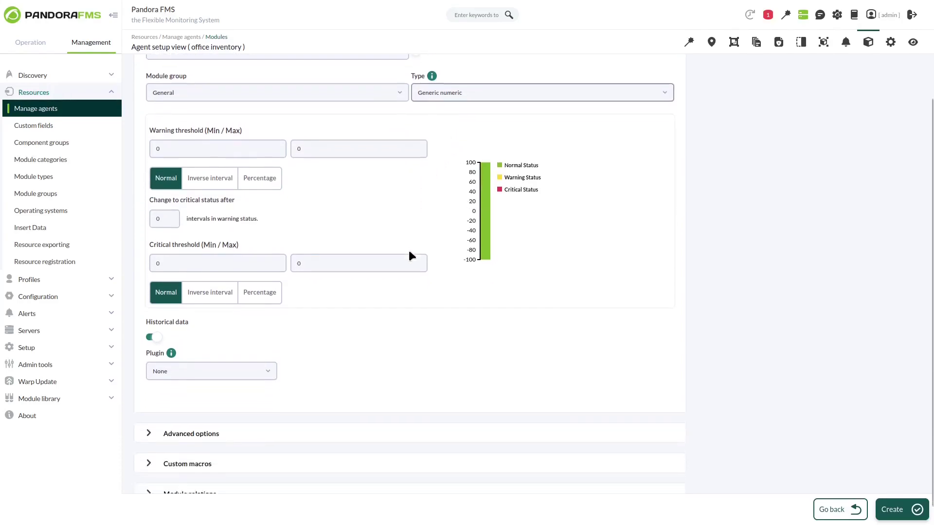
Select the Google Sheet plugin and set its JSON Credentials Path to /var/www/html/pandora_console/attachment/plugin/plugin-sheets-396906-b392159c4234.json
left_click(253, 349)
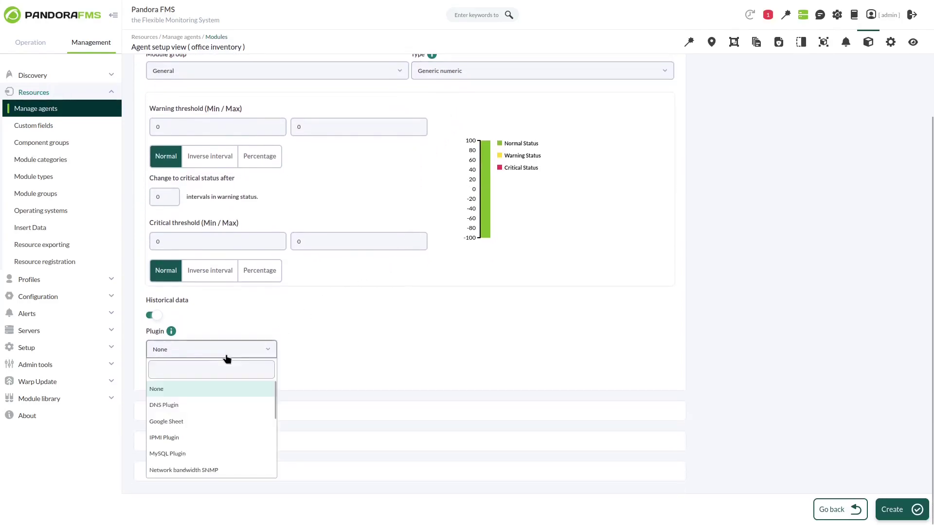
left_click(184, 422)
scroll(226, 387, "down", 3)
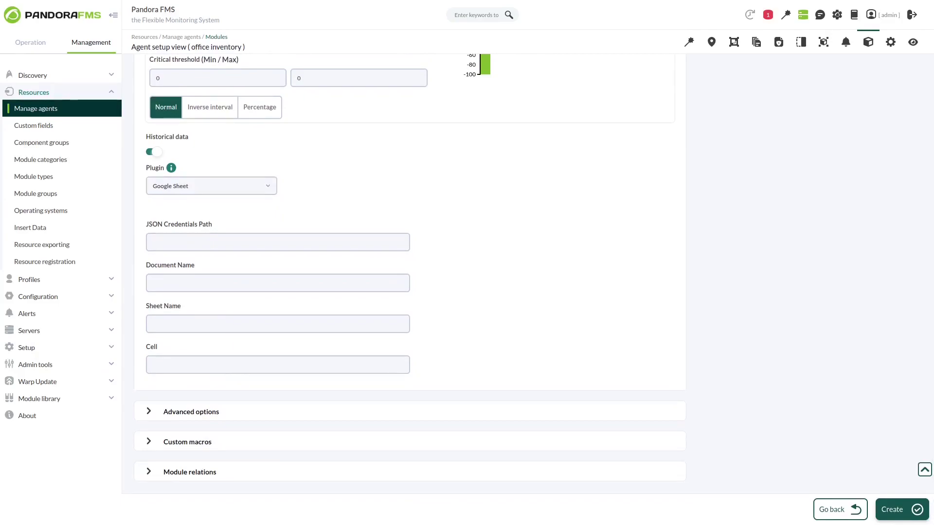
left_click(209, 242)
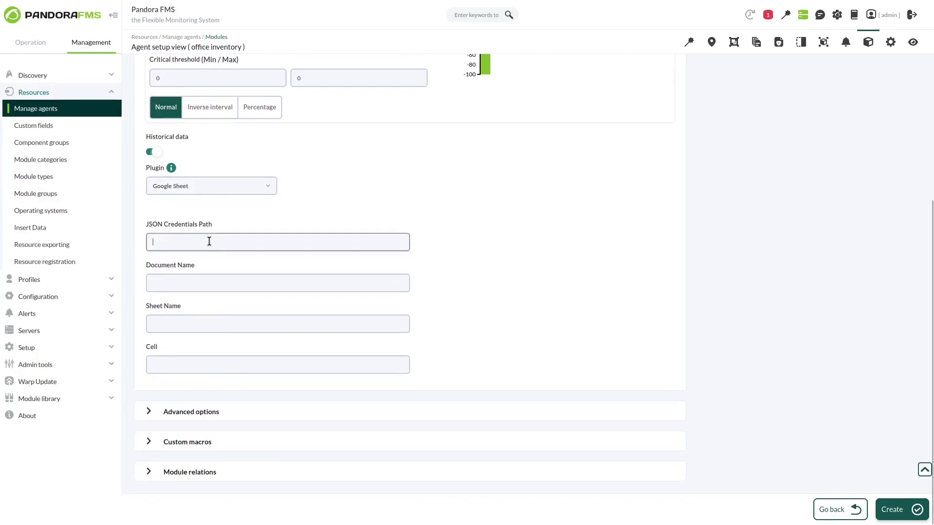
key("ctrl+v")
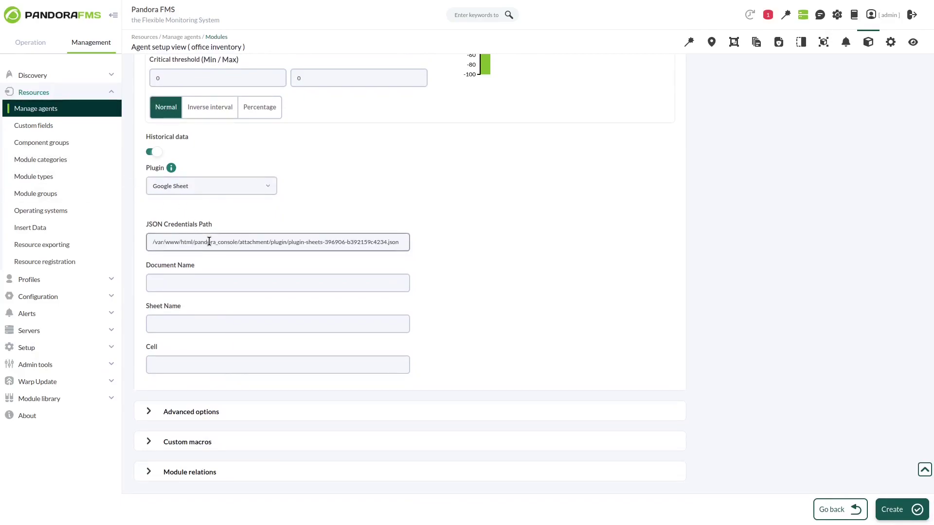
Set the module's Document Name to "Office Inventory" and its Sheet Name to "Actual"
left_click(206, 282)
type("O")
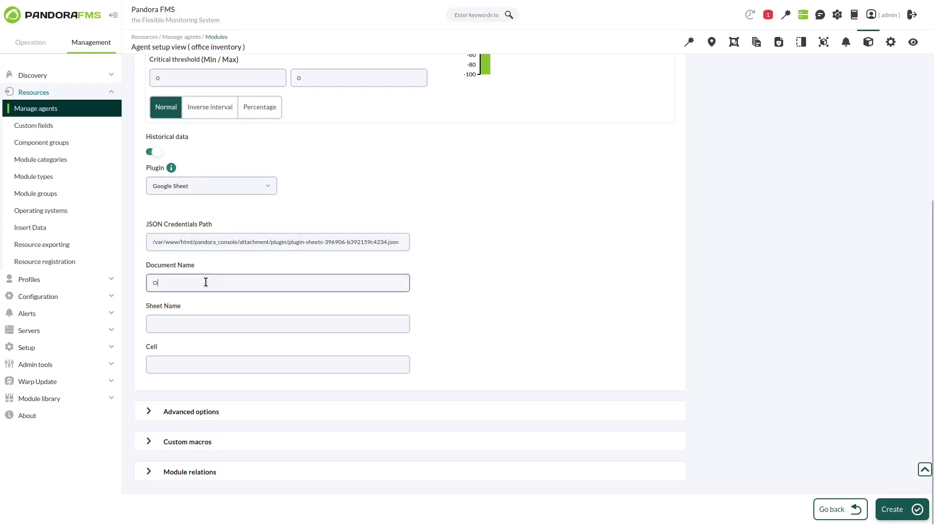
type("ffice Inventory")
key("Tab")
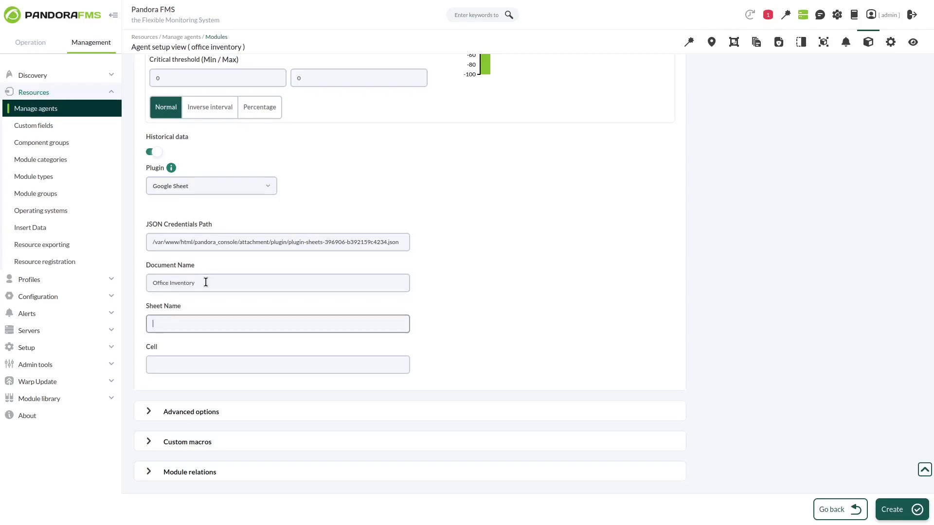
type("Actual")
Set the Cell to B9, create the module, and dismiss the notification
left_click(180, 366)
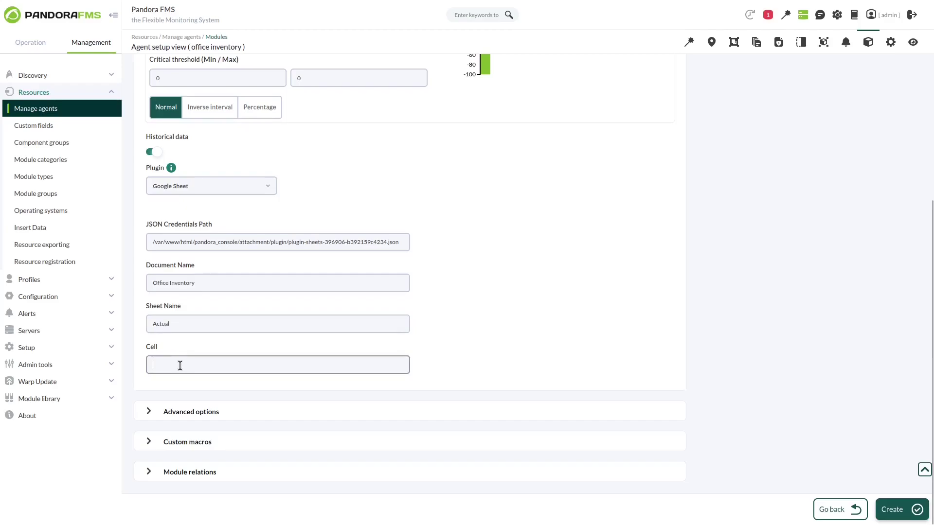
type("B9")
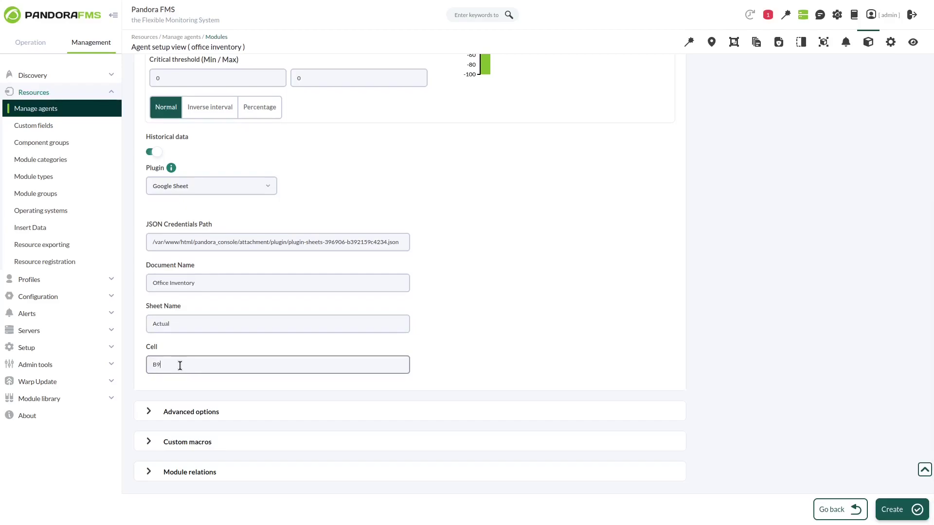
left_click(888, 510)
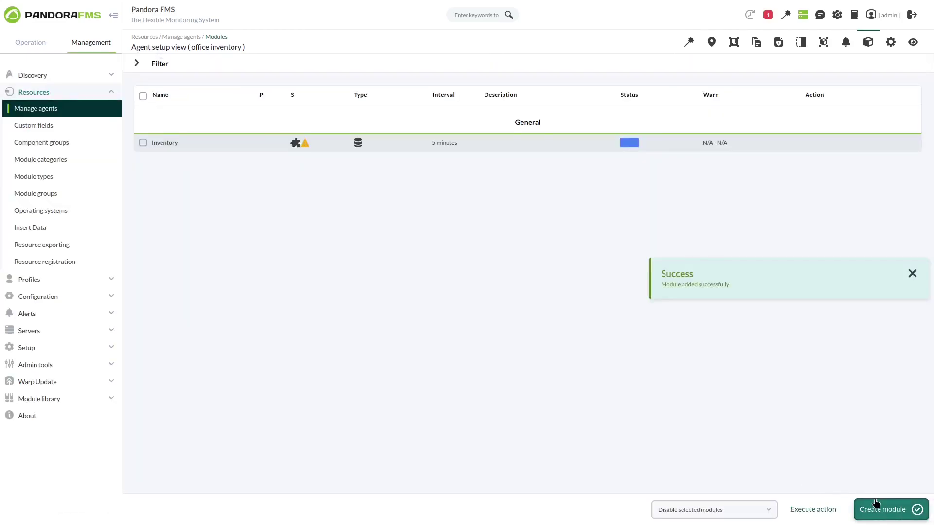
left_click(912, 275)
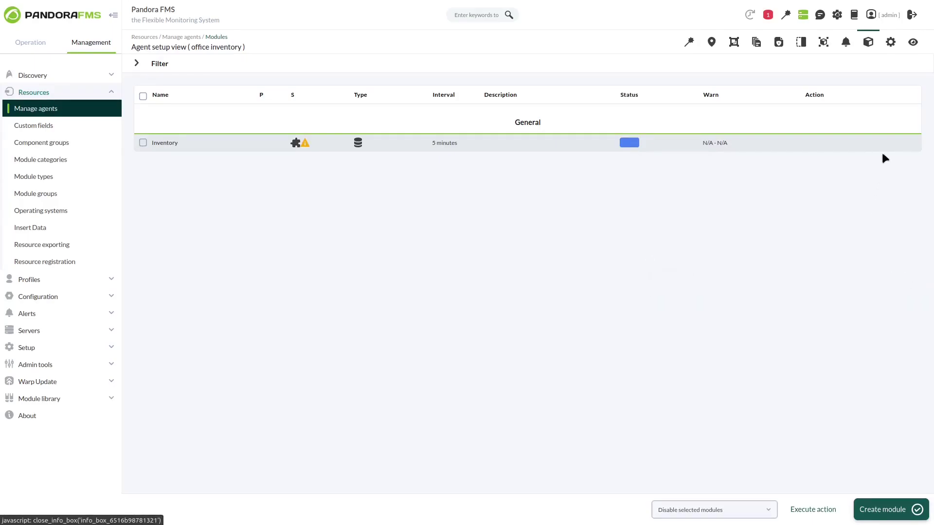
Open the Office Inventory agent's main view and check the Inventory module's status and data in the list of modules
left_click(913, 43)
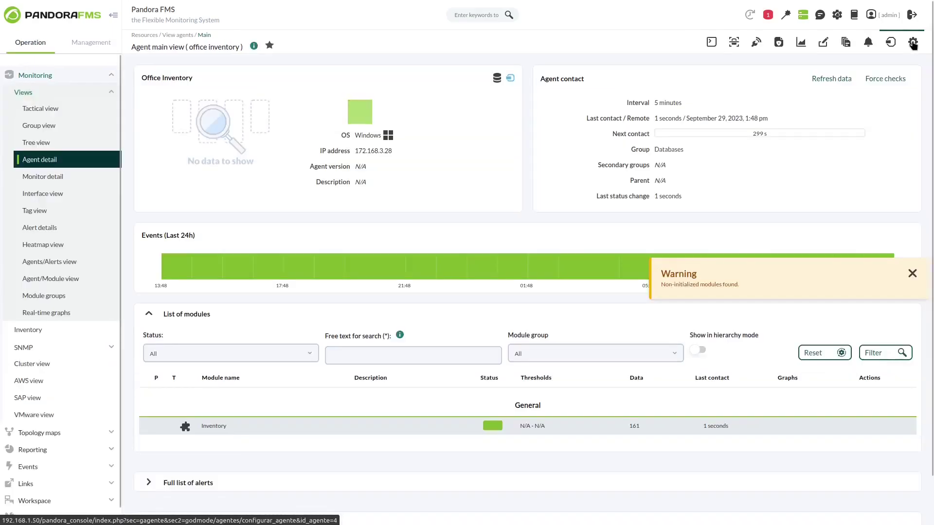
left_click(908, 278)
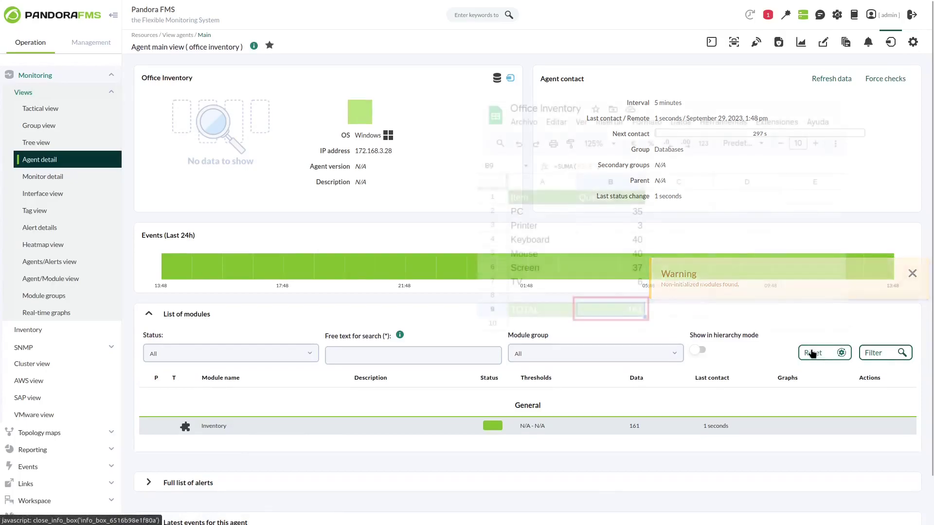
scroll(632, 370, "down", 1)
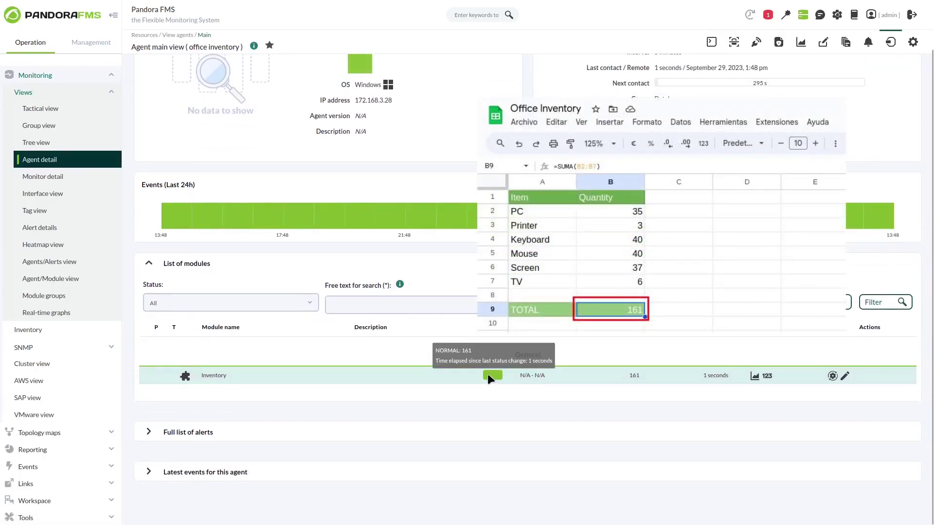